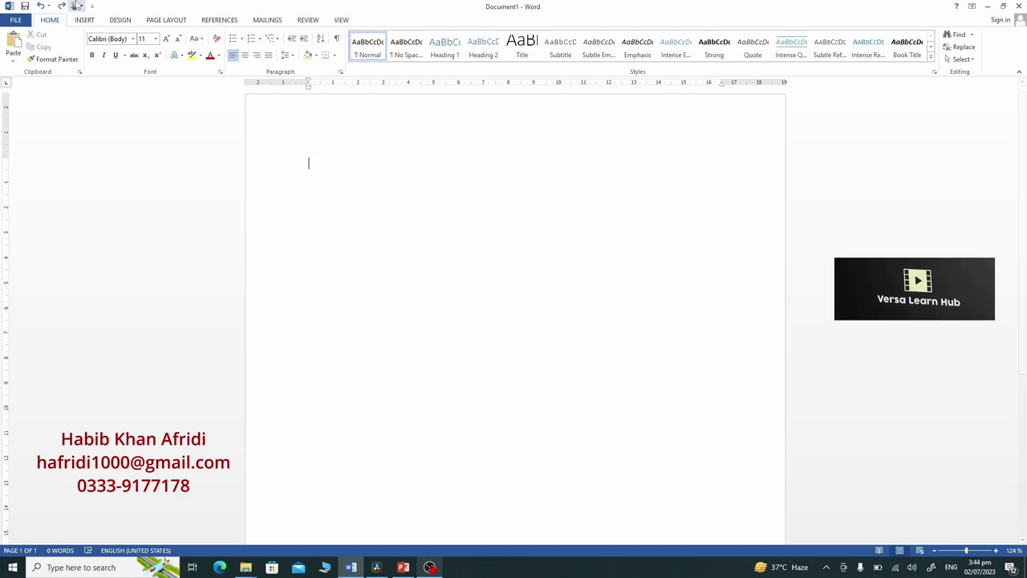
- Insert a 4×4 table from the table grid, then undo it
left_click(84, 20)
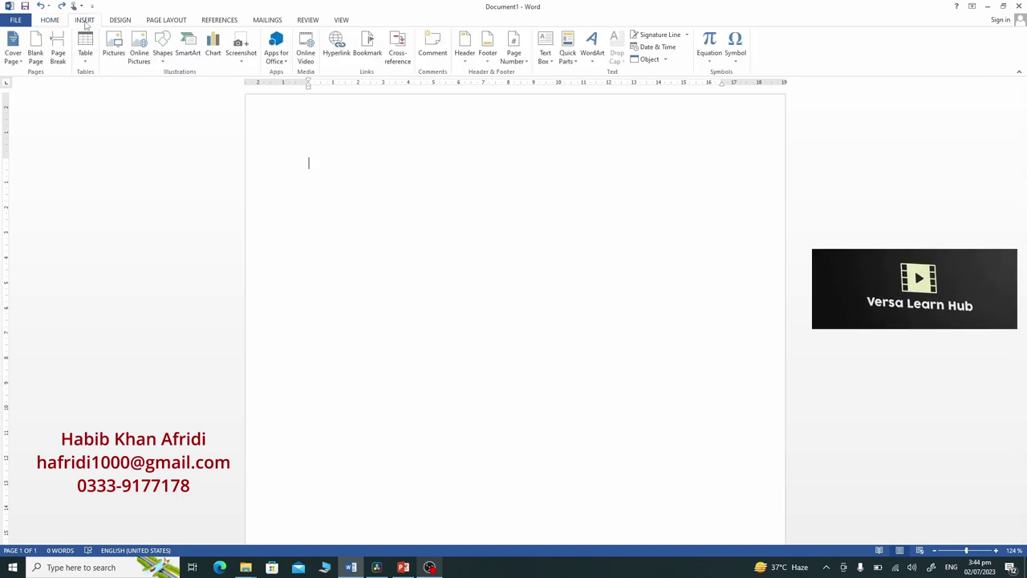
left_click(91, 62)
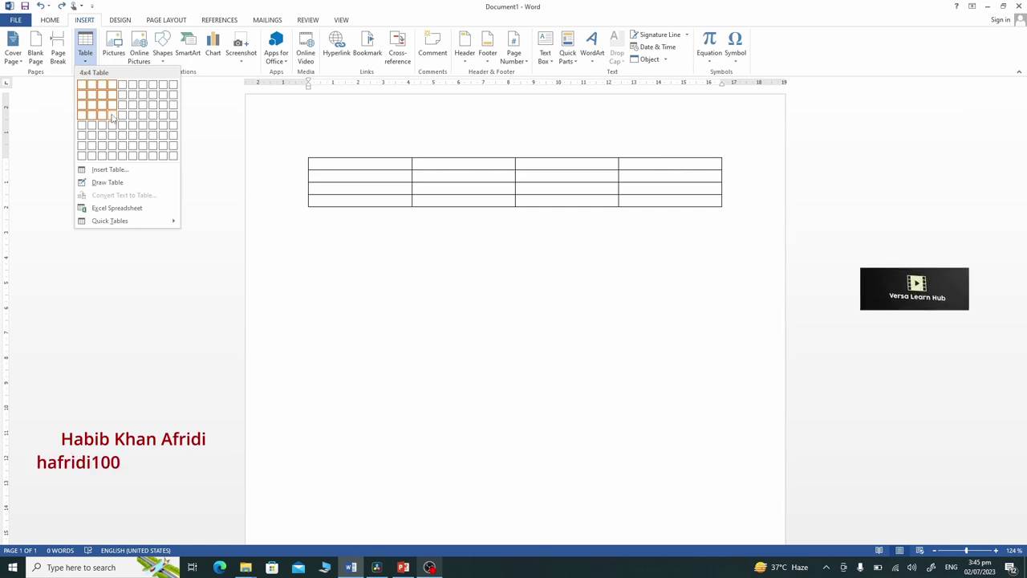
left_click(112, 117)
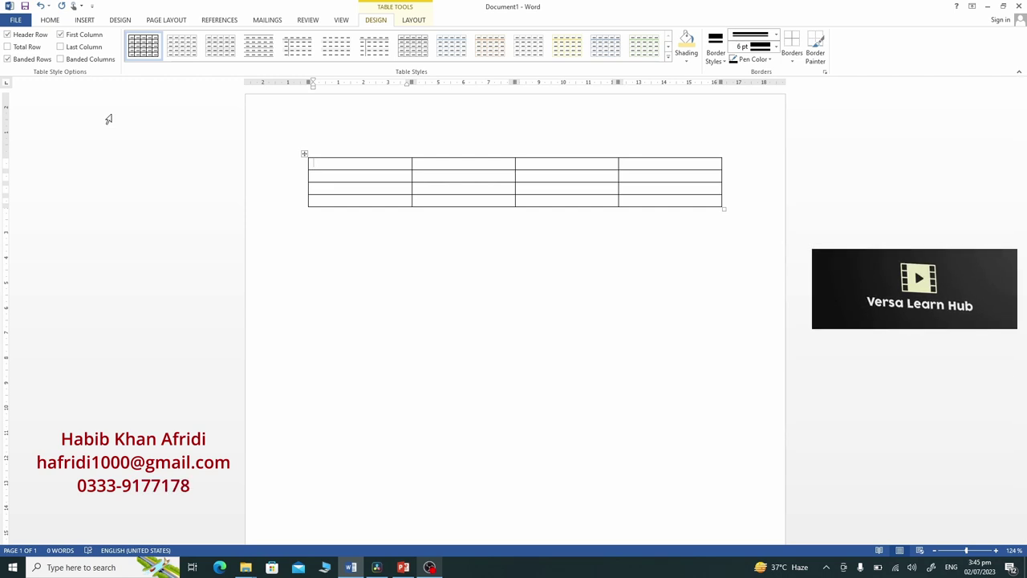
key("ctrl+z")
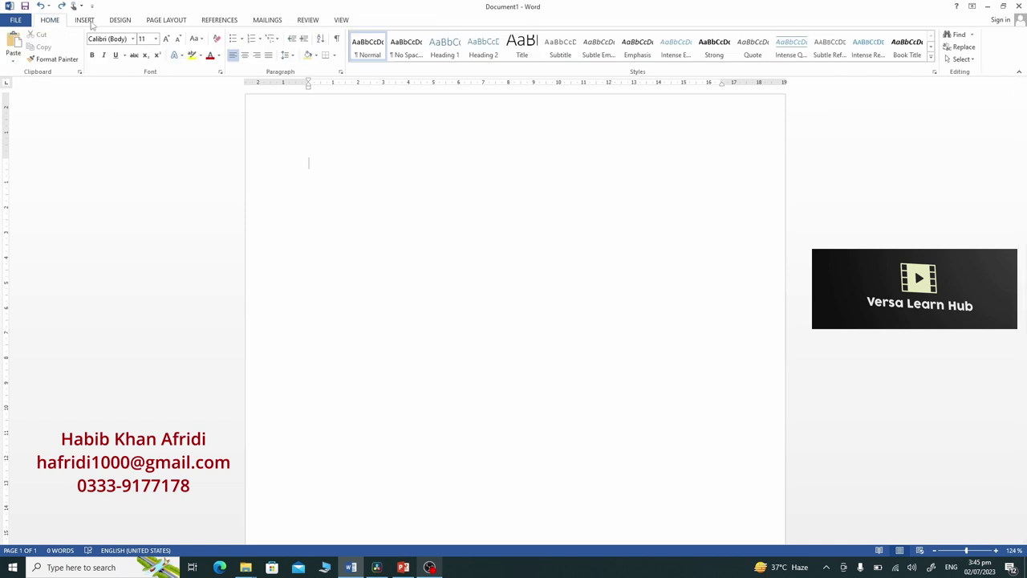
- Insert a 4×4 table through the Insert Table dialog, then undo it again
left_click(85, 20)
left_click(91, 58)
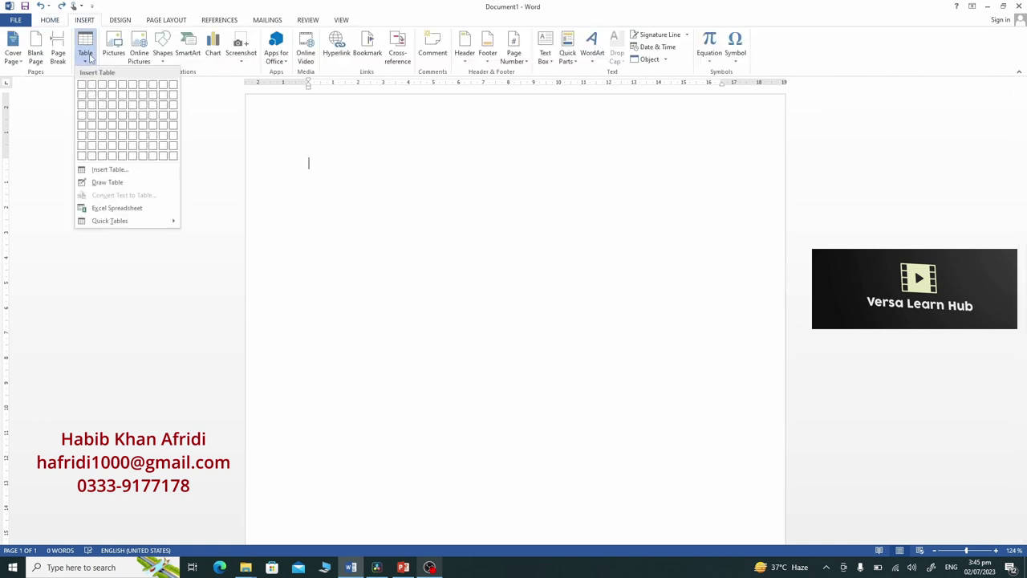
left_click(113, 168)
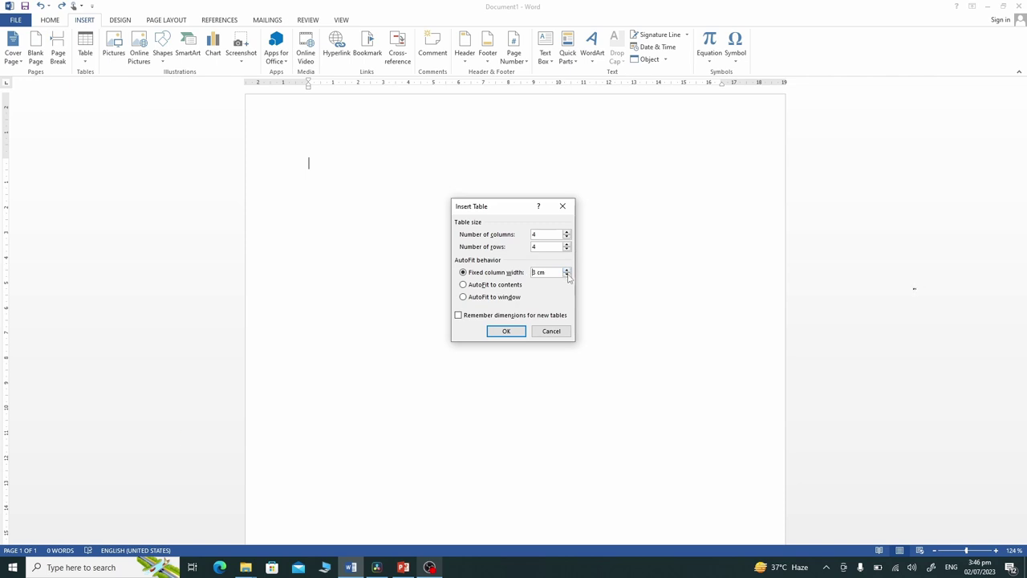
left_click(506, 331)
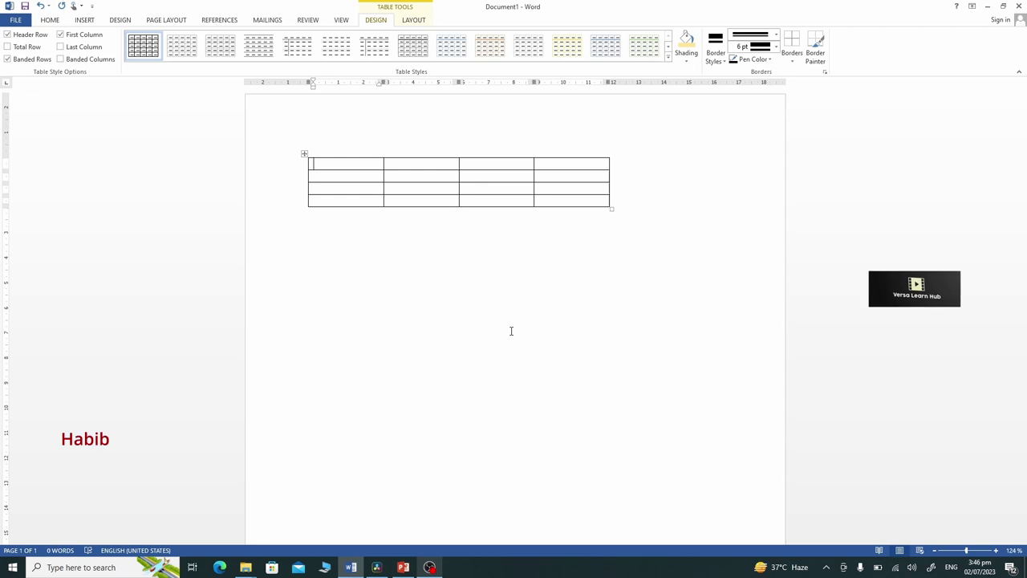
key("ctrl+z")
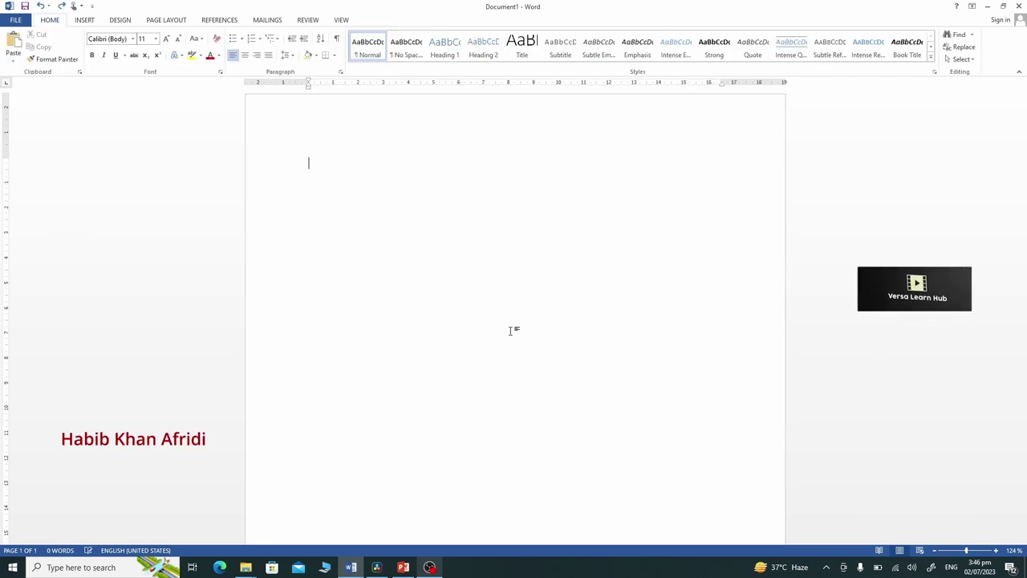
- Insert a 4-column, 4-row table with AutoFit to contents from the Insert Table dialog
left_click(84, 20)
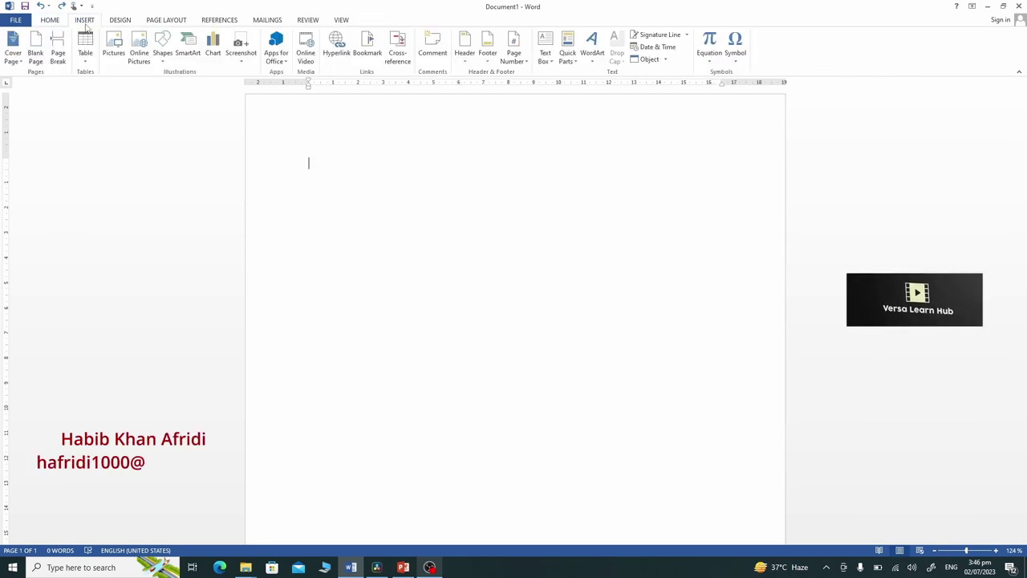
left_click(90, 55)
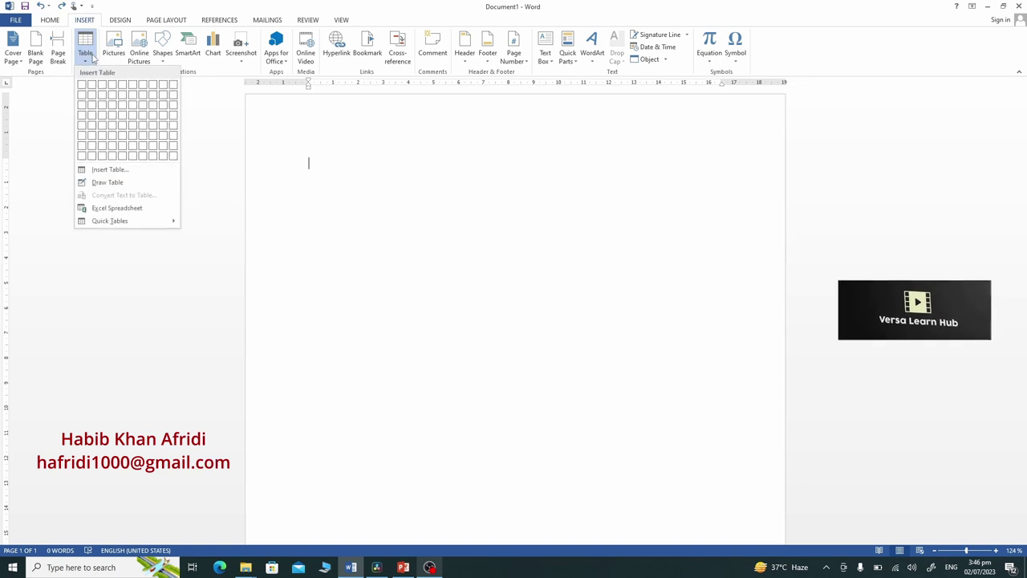
left_click(110, 171)
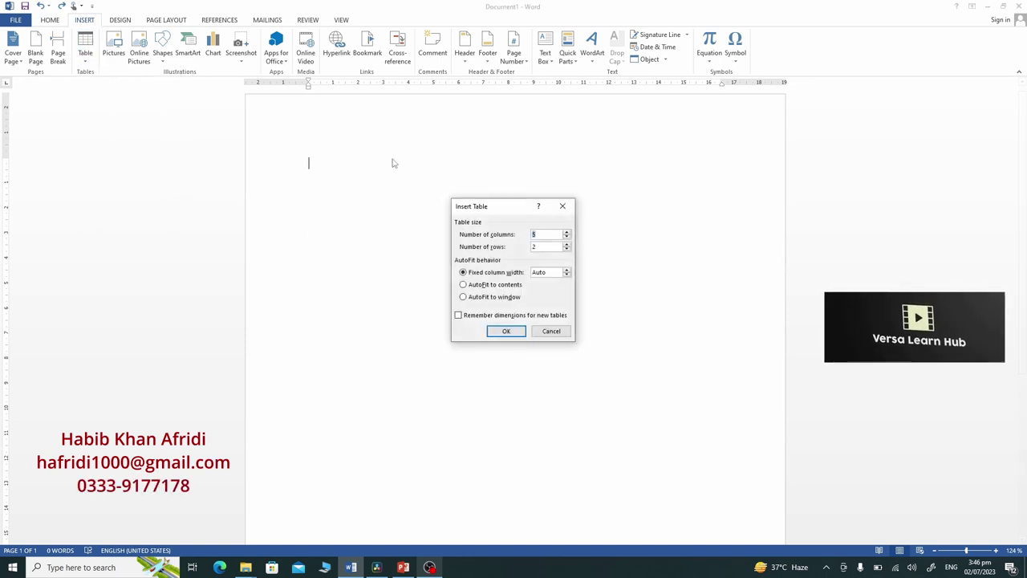
left_click(566, 237)
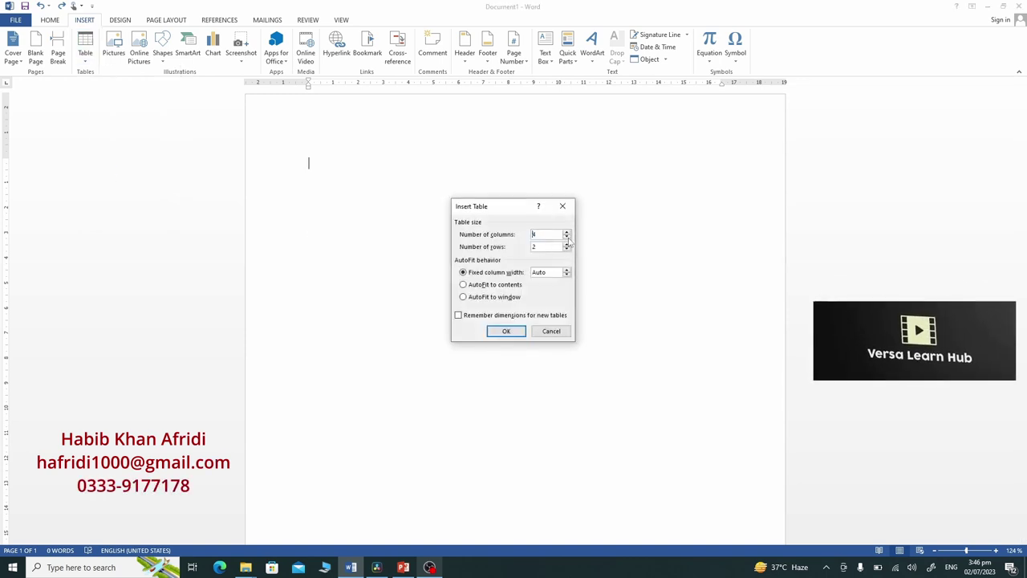
left_click(566, 244)
left_click(566, 244)
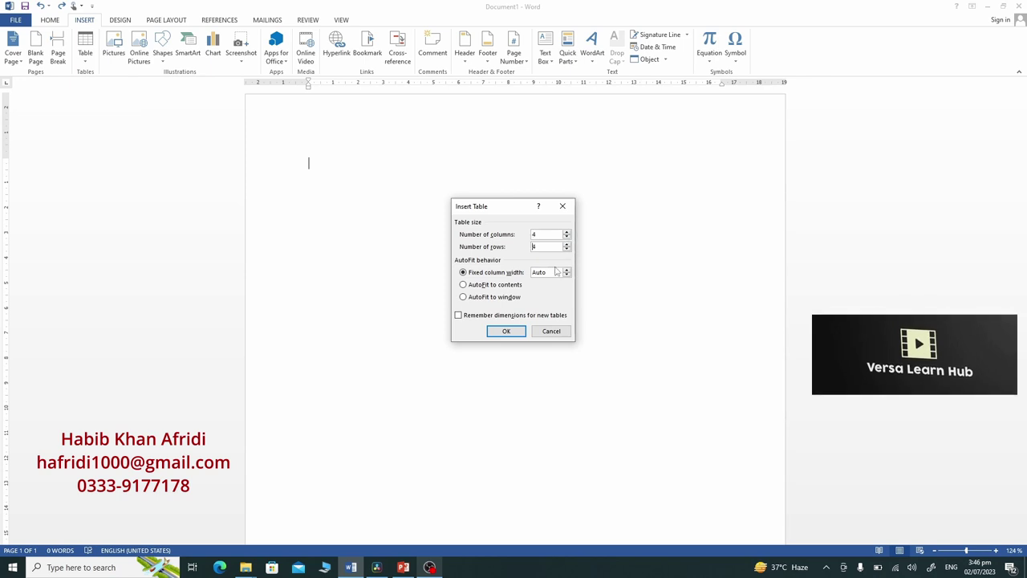
left_click(487, 289)
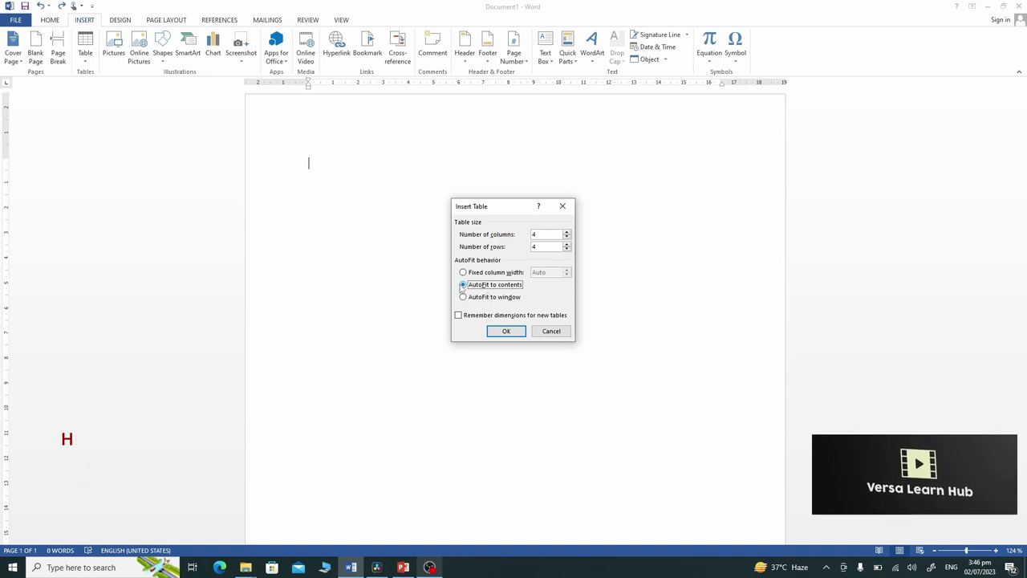
left_click(514, 332)
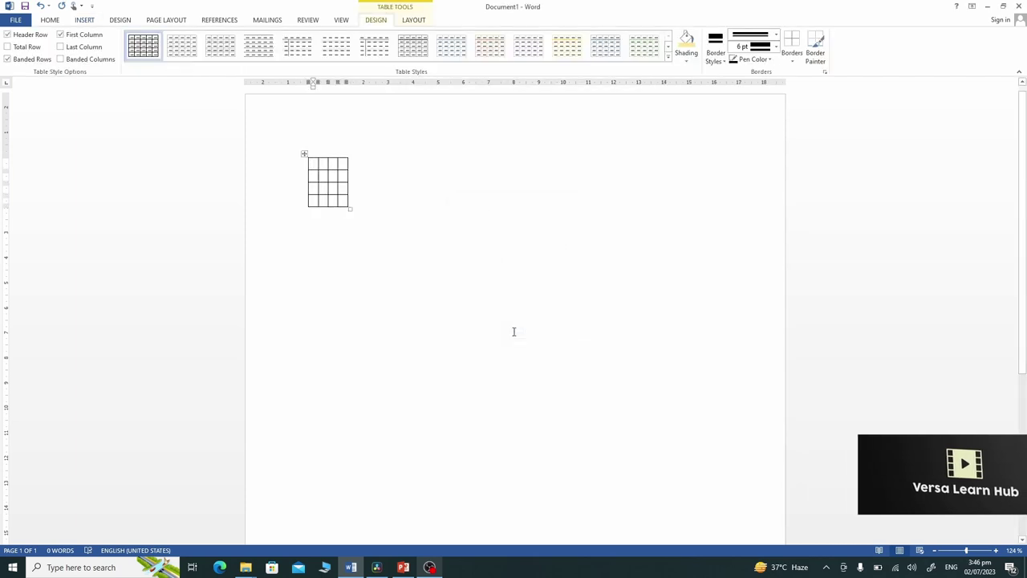
- Type the headings 'Name' and 'Father Name' into the table, then undo them
type("N")
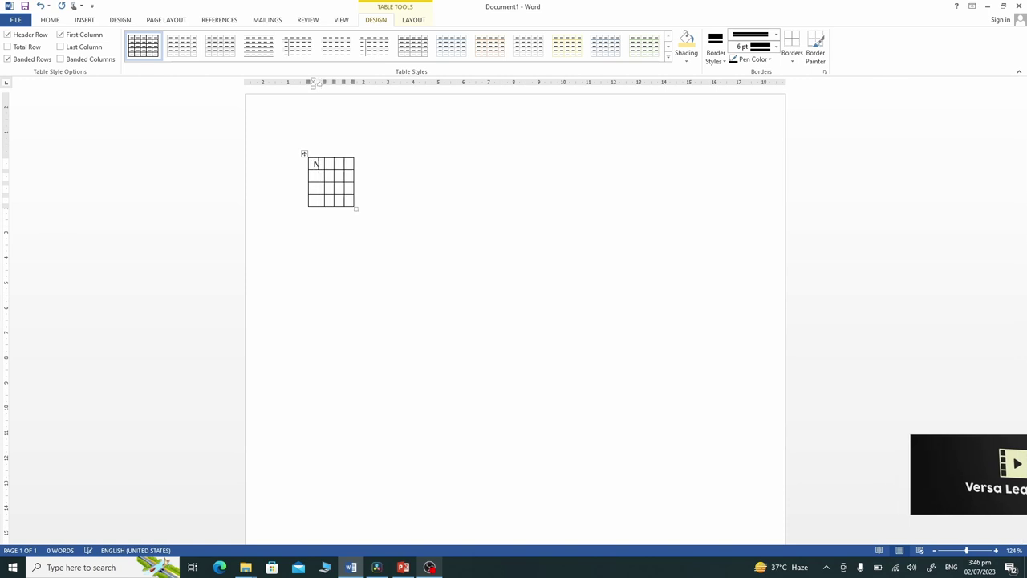
type("ame")
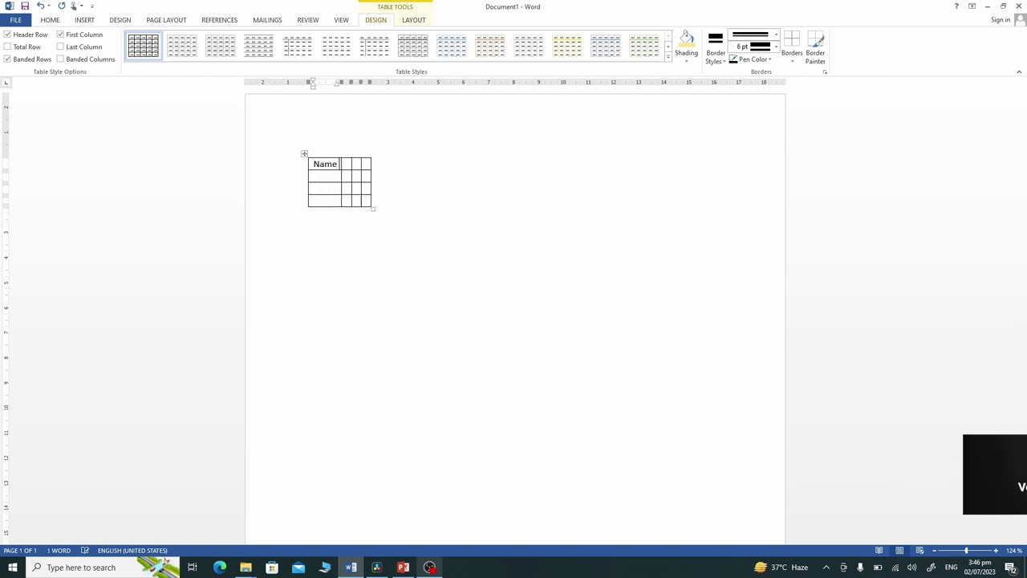
key("Tab")
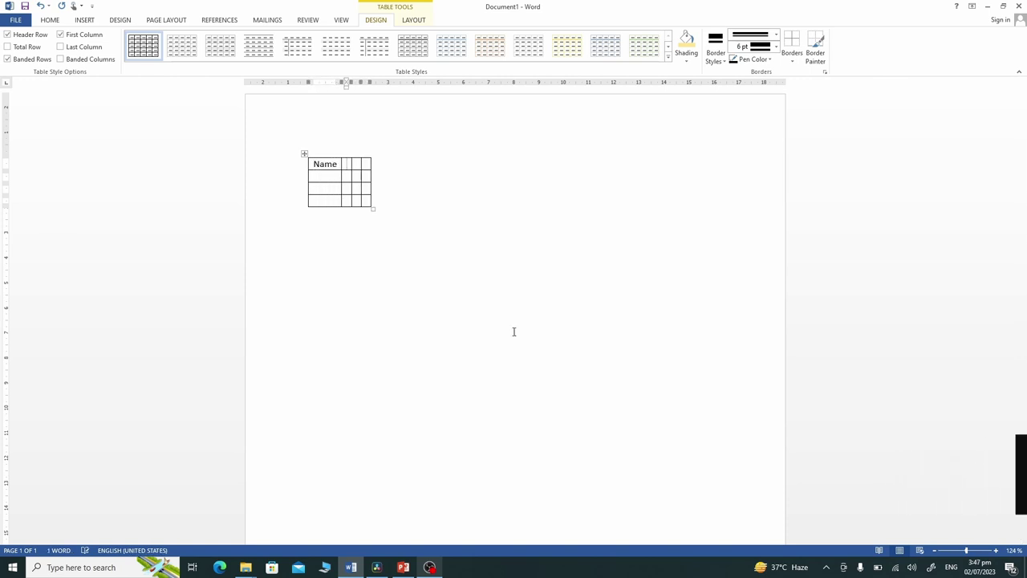
type("F")
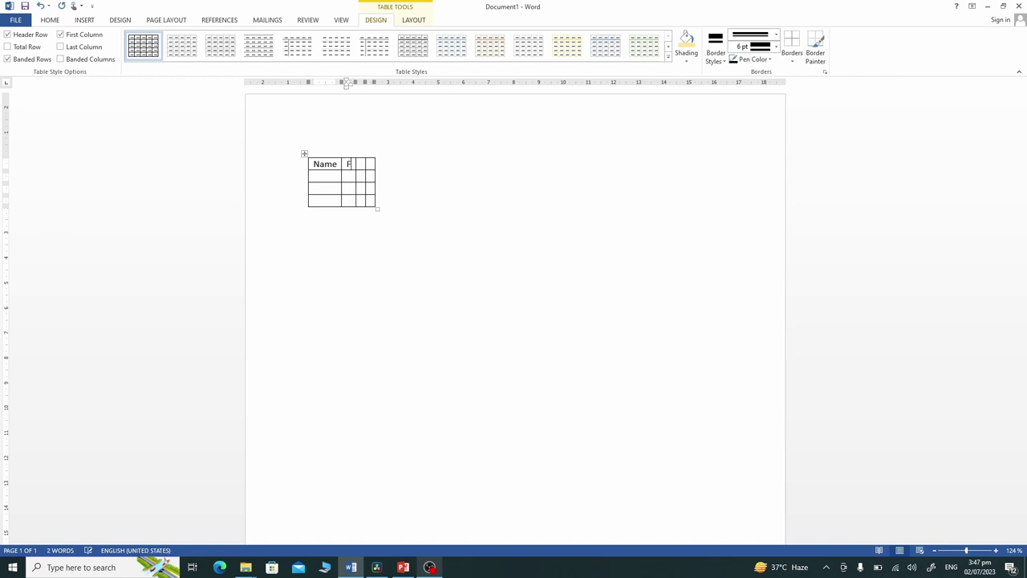
type("ather")
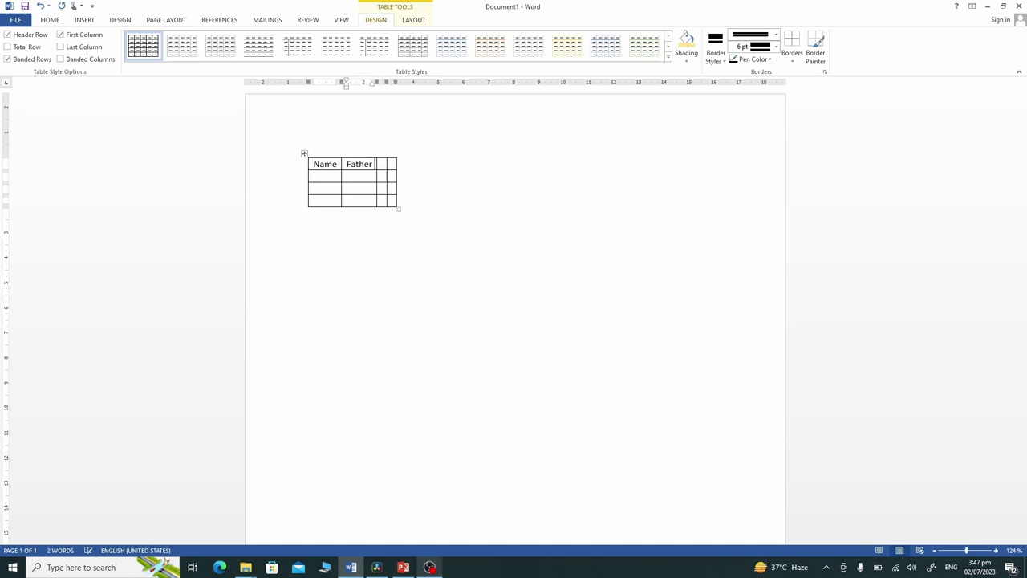
type(" Name")
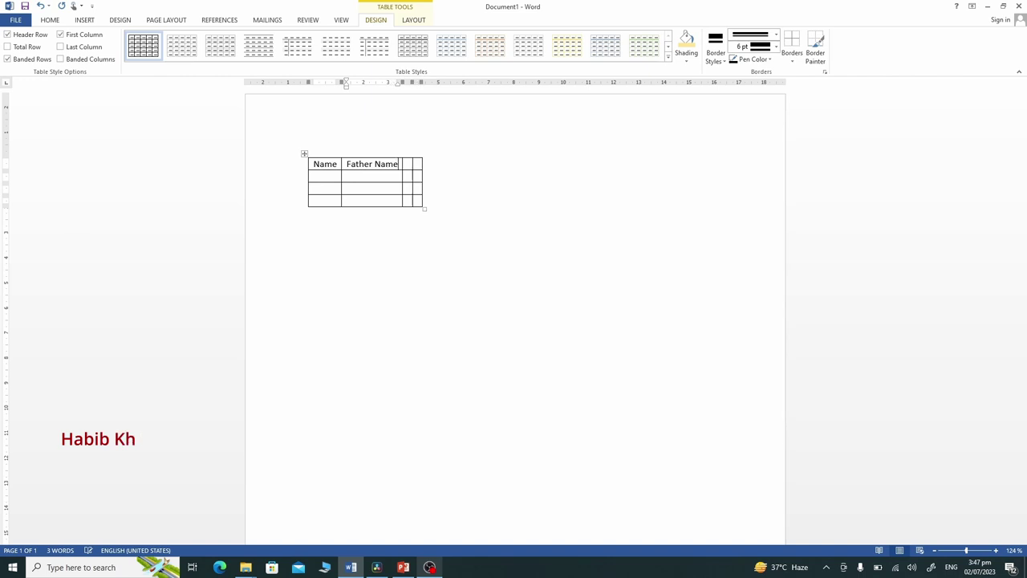
left_click(501, 339)
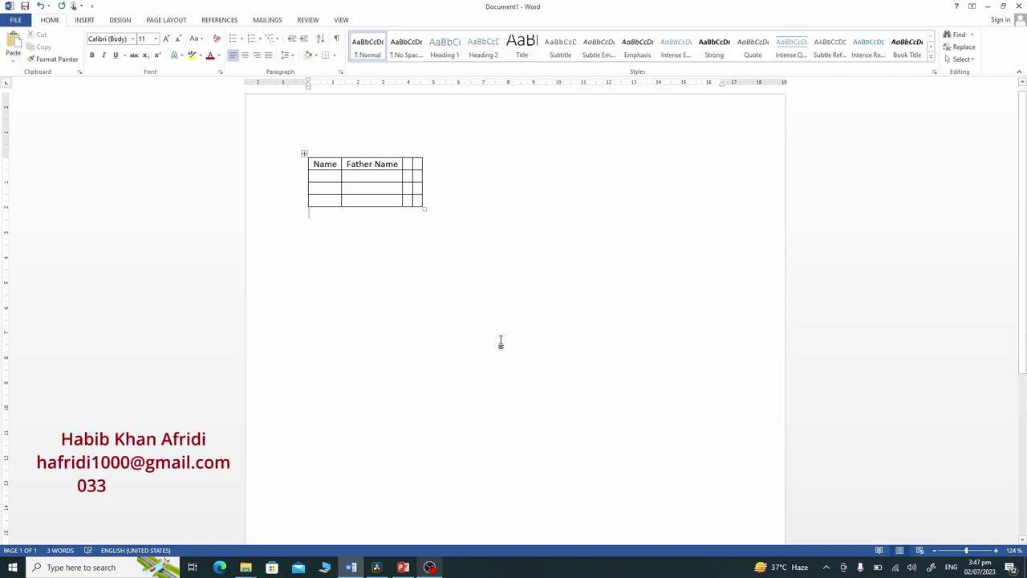
key("ctrl+z")
key("ctrl+z")
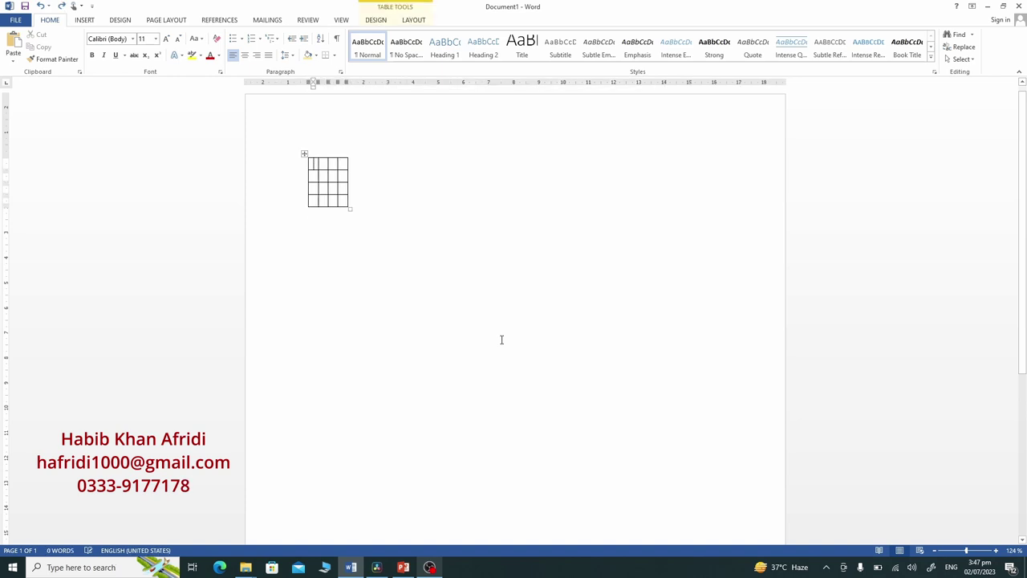
key("ctrl+z")
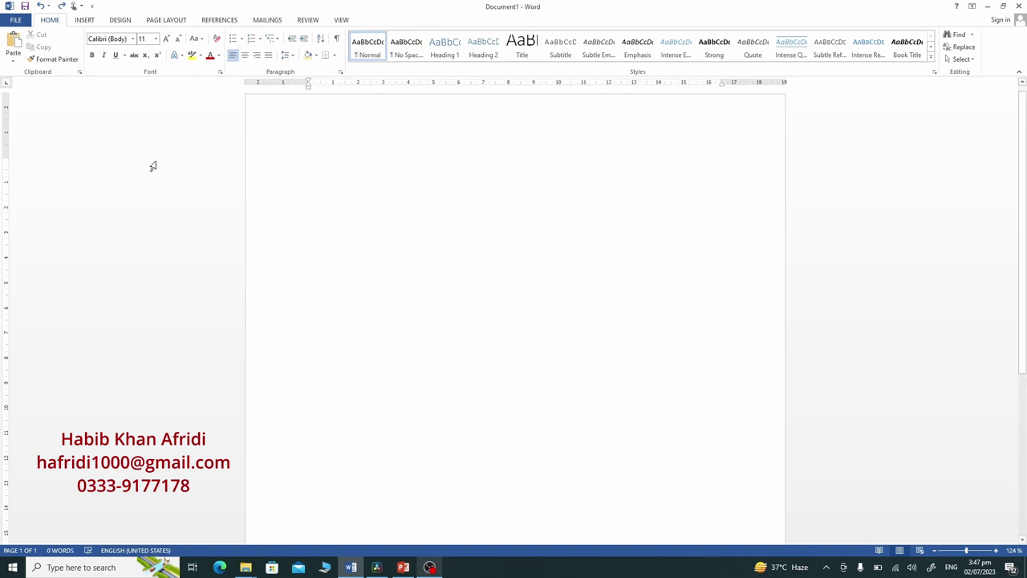
- Insert a fresh 4×4 table with fixed Auto column widths from the Insert Table dialog
left_click(85, 20)
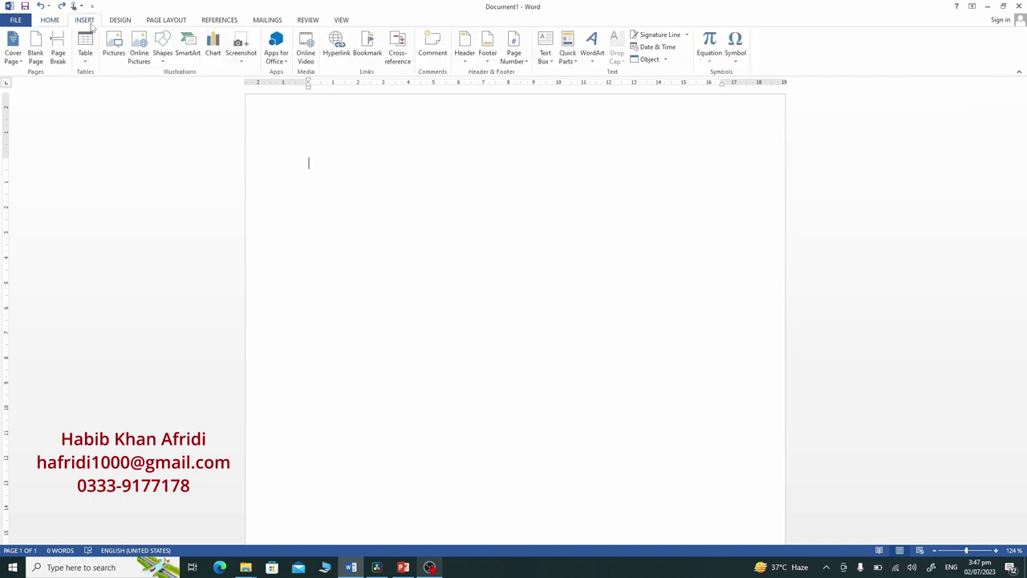
left_click(85, 46)
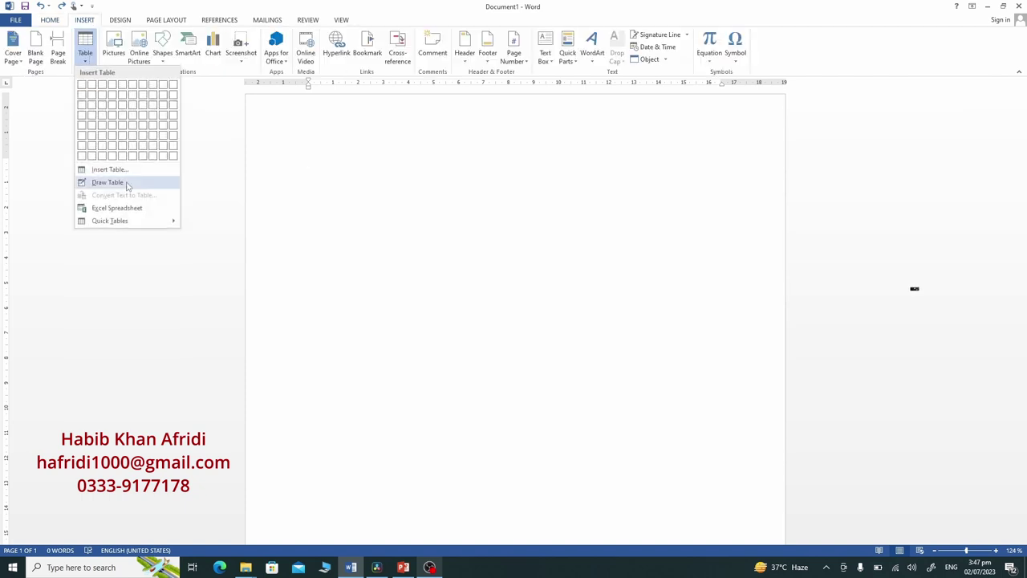
left_click(110, 169)
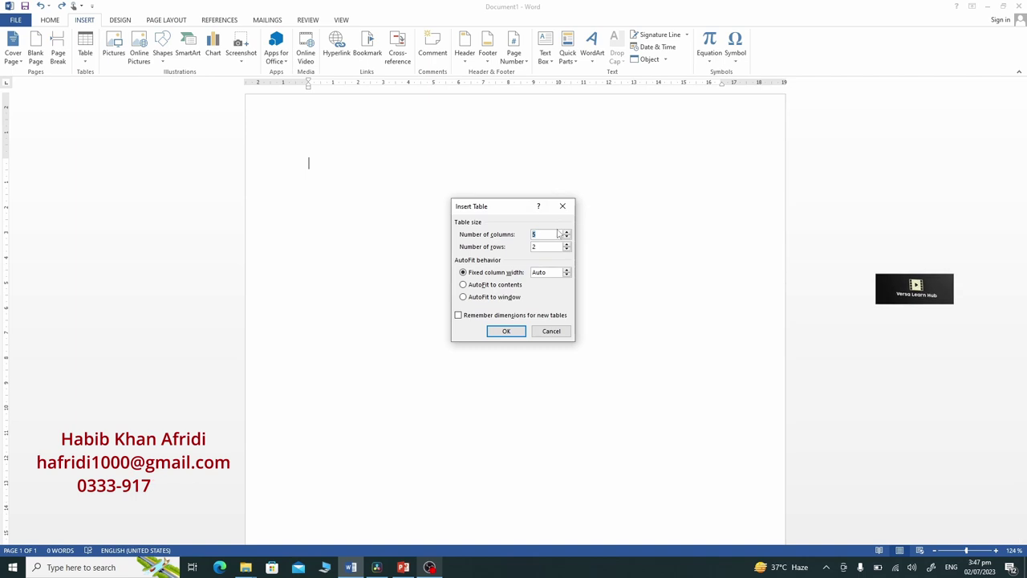
left_click(566, 237)
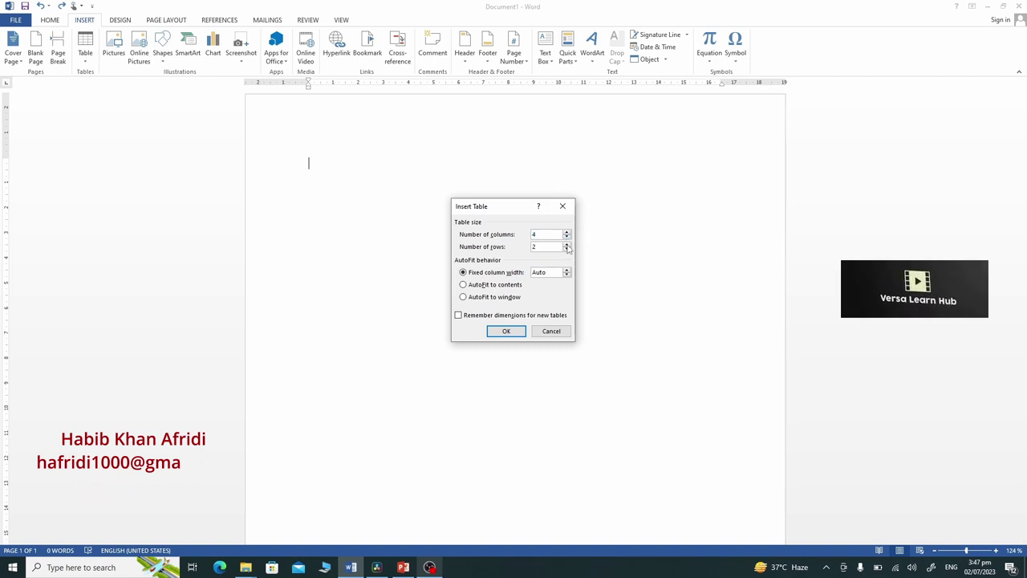
left_click(568, 246)
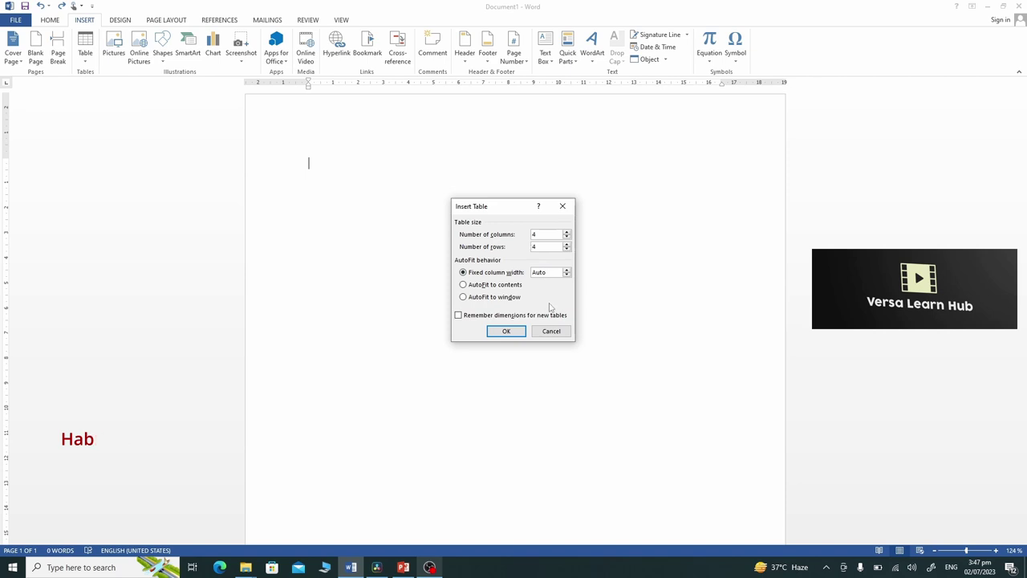
left_click(506, 331)
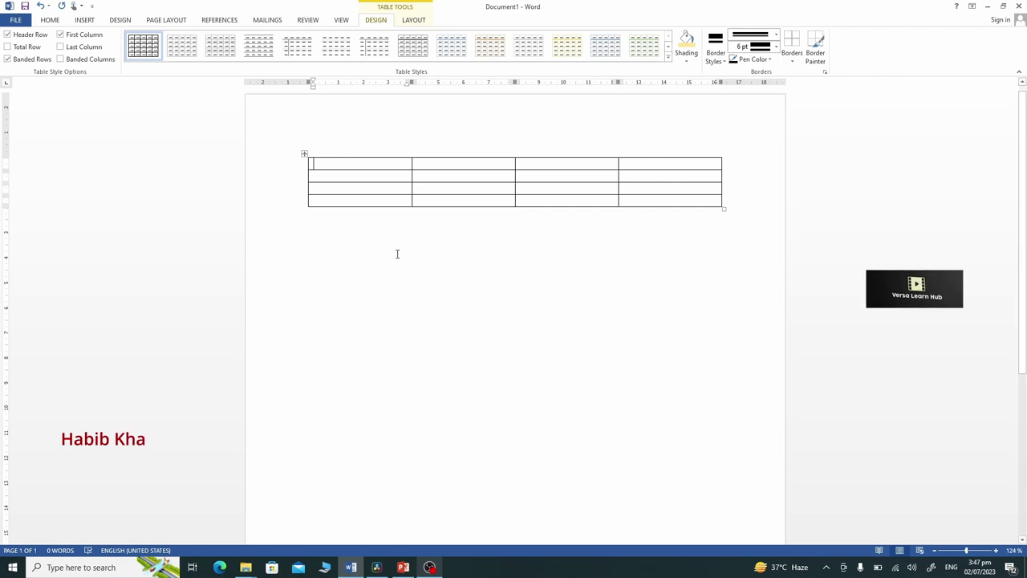
- Paste the student data (Name, Father Name, Marks, Percentage) into the table and select its header row
left_click_drag(358, 167, 642, 205)
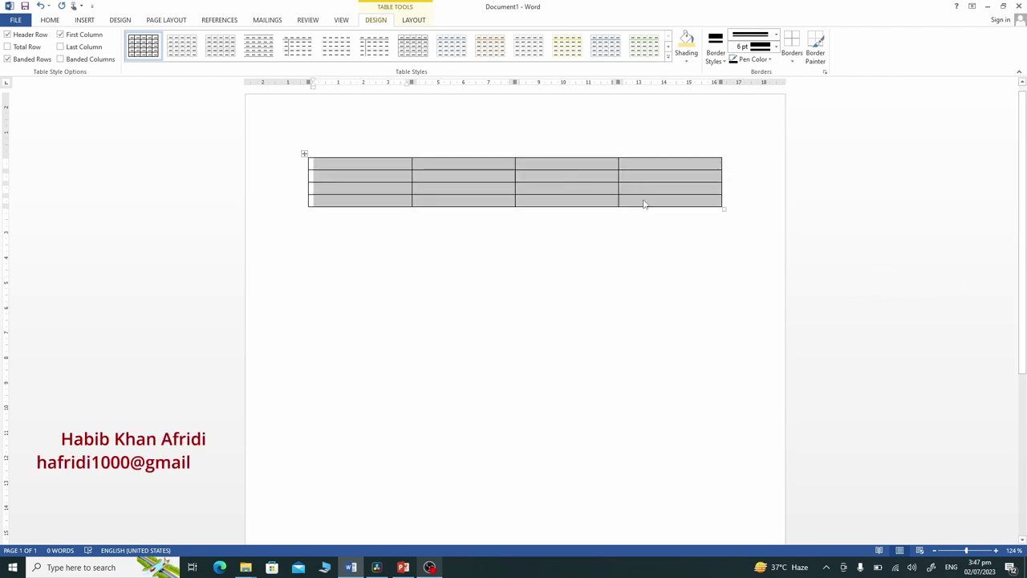
type("Name\tFather Name\tMarks\tPercentage Tahir\tNaveed\t550\t45% Aslam\tShams\t450\t40% Junaid\tKashif\t350\t35%")
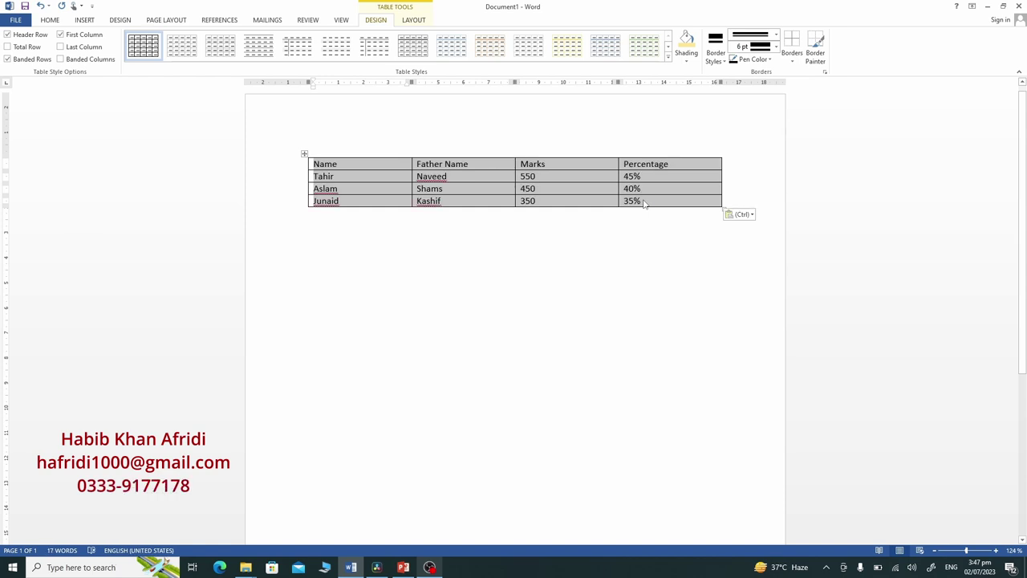
left_click(619, 238)
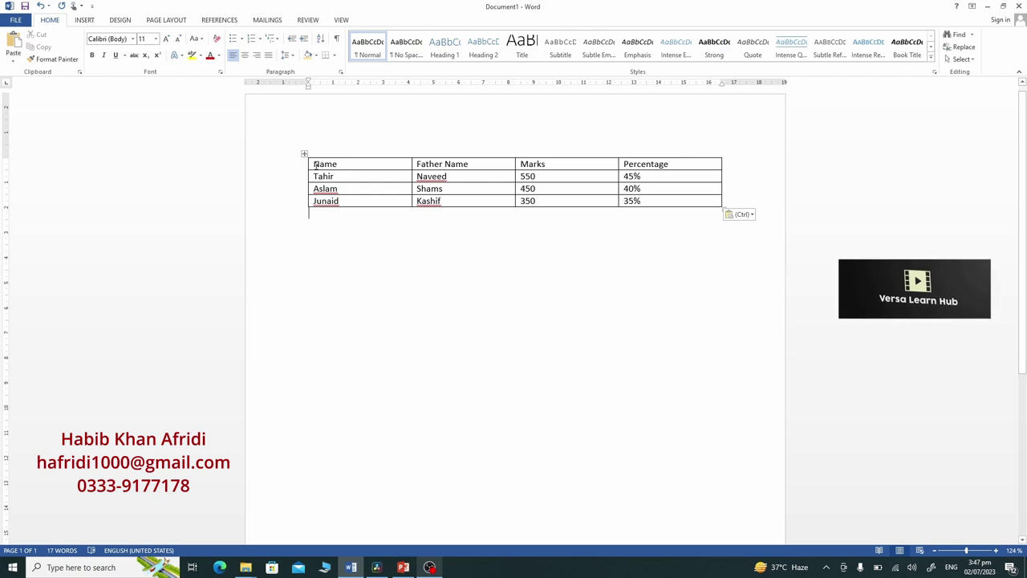
left_click_drag(314, 165, 659, 166)
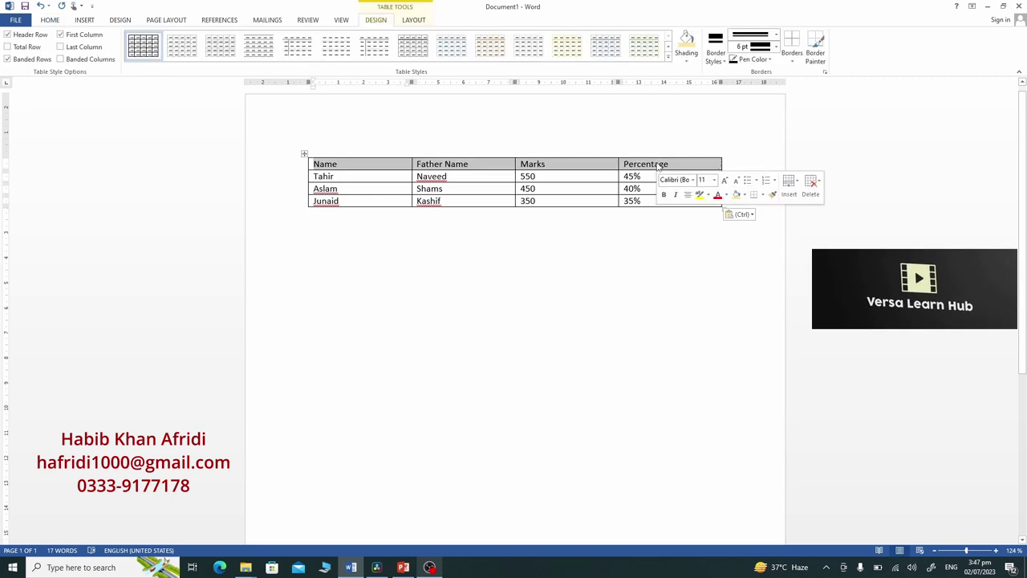
- Shade the header row grey and try a green fill on a Father Name cell
left_click(688, 62)
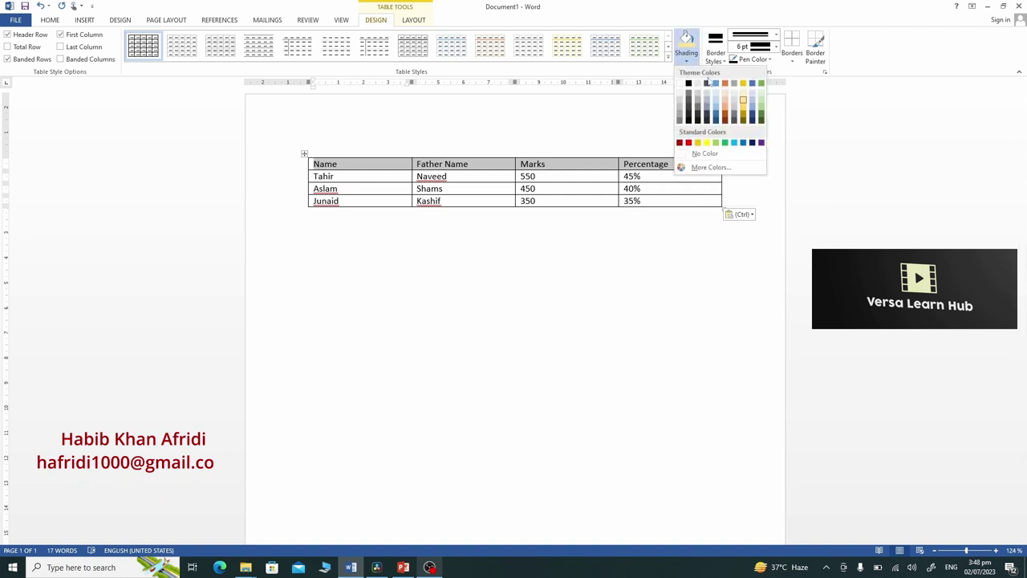
left_click(737, 110)
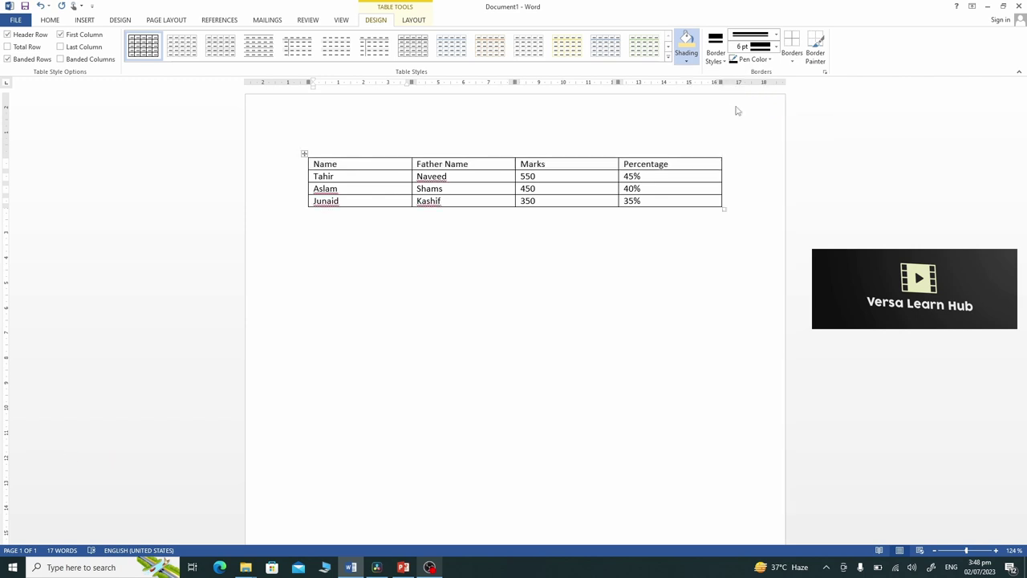
left_click(609, 200)
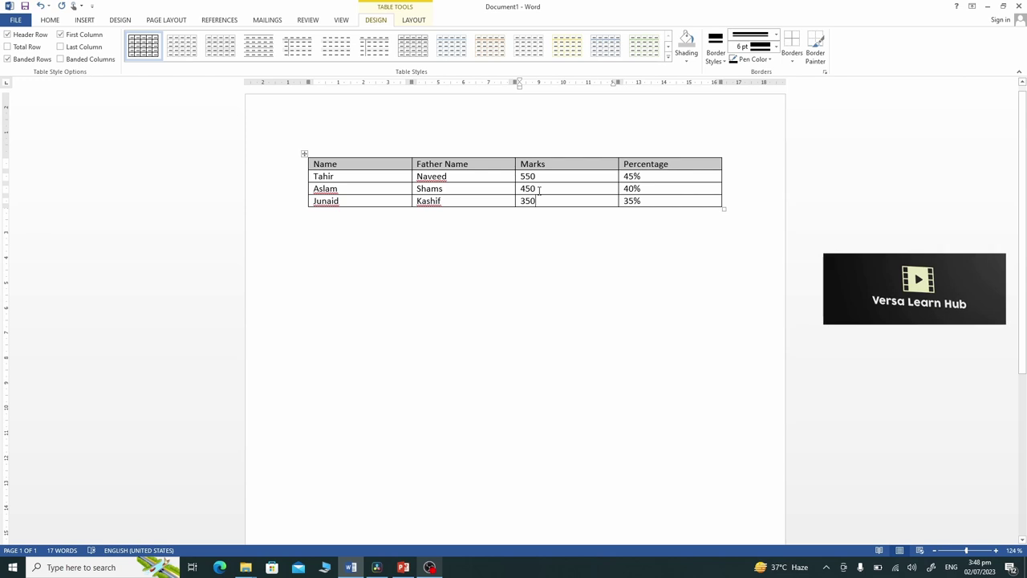
left_click(447, 189)
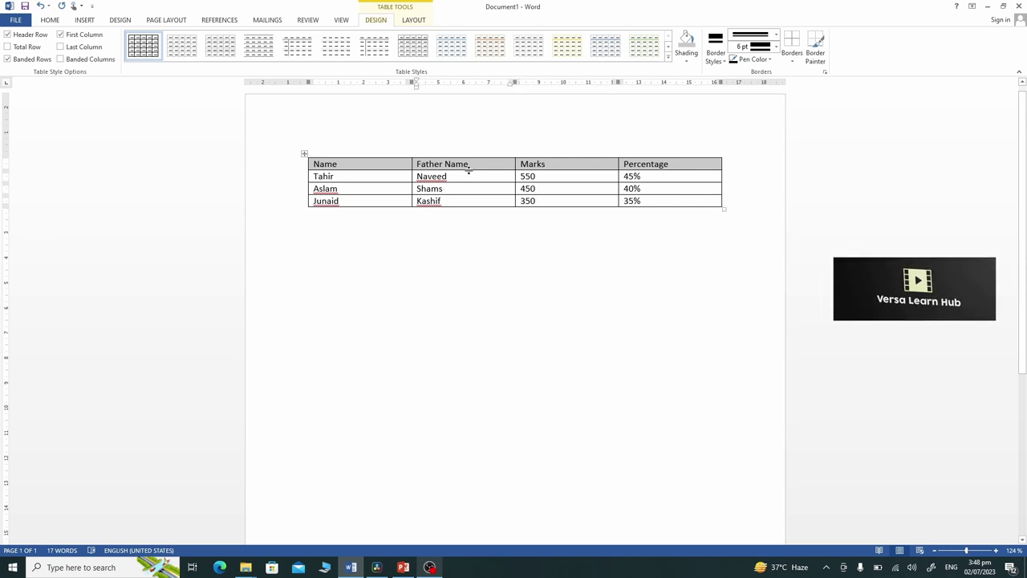
left_click(693, 63)
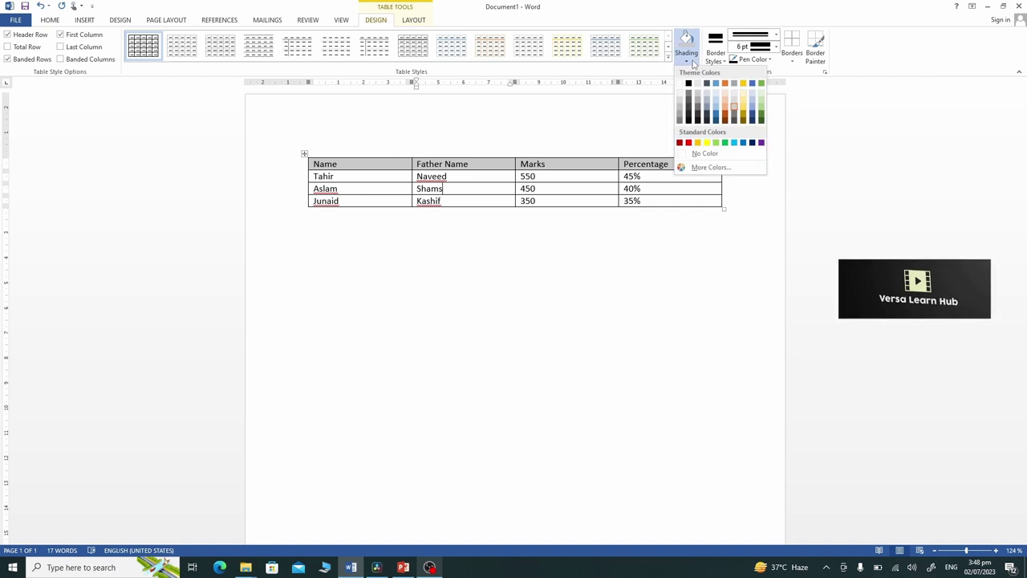
left_click(760, 113)
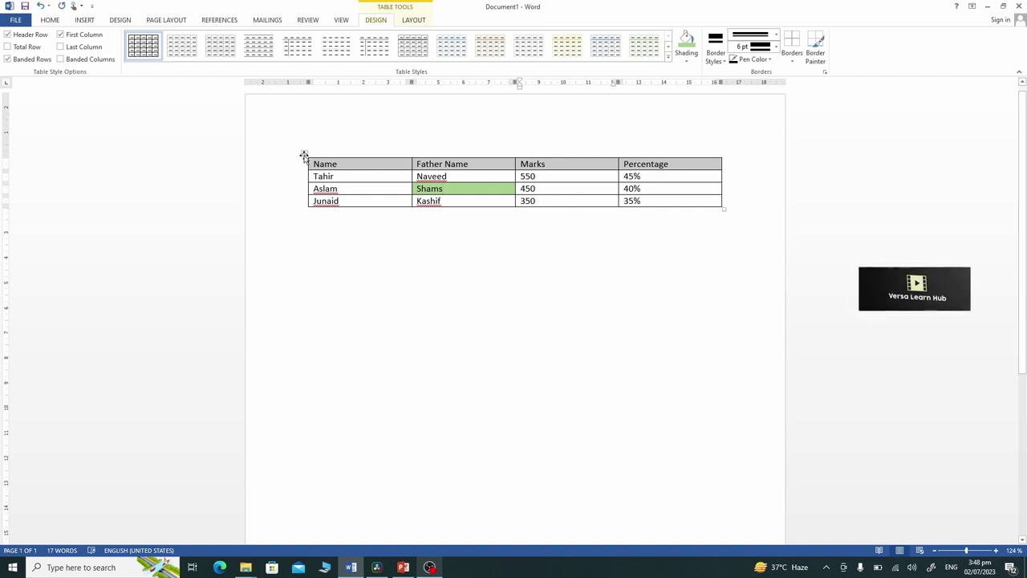
- Shade the whole table grey, undo it, then delete and restore the table text
left_click(304, 154)
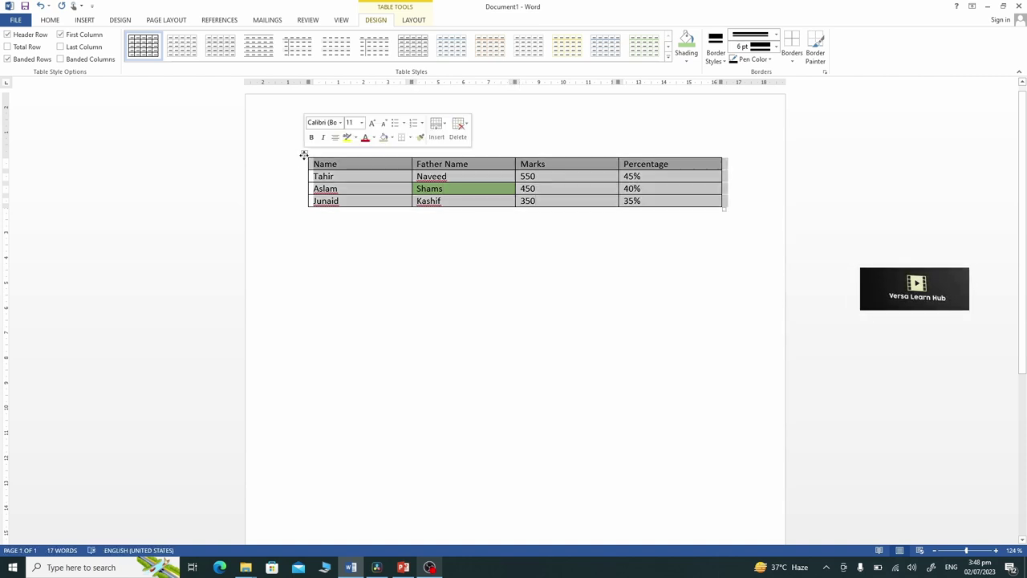
left_click(688, 63)
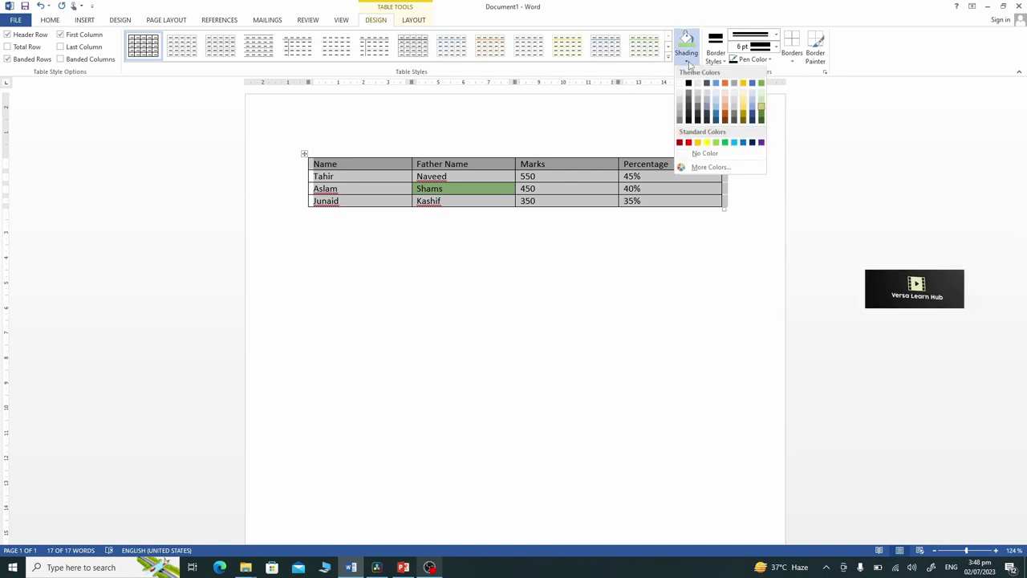
left_click(707, 105)
left_click(594, 203)
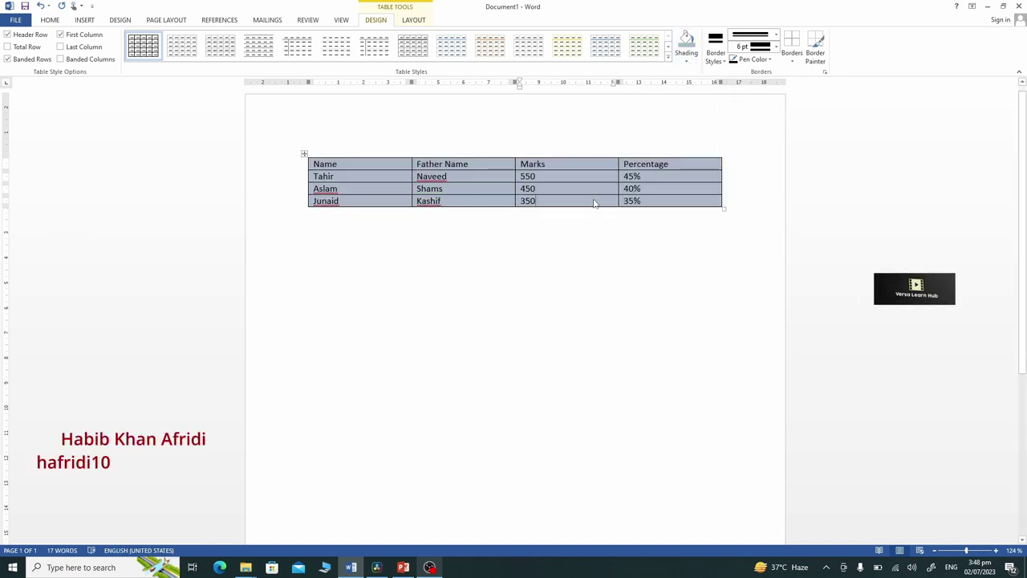
key("ctrl+z")
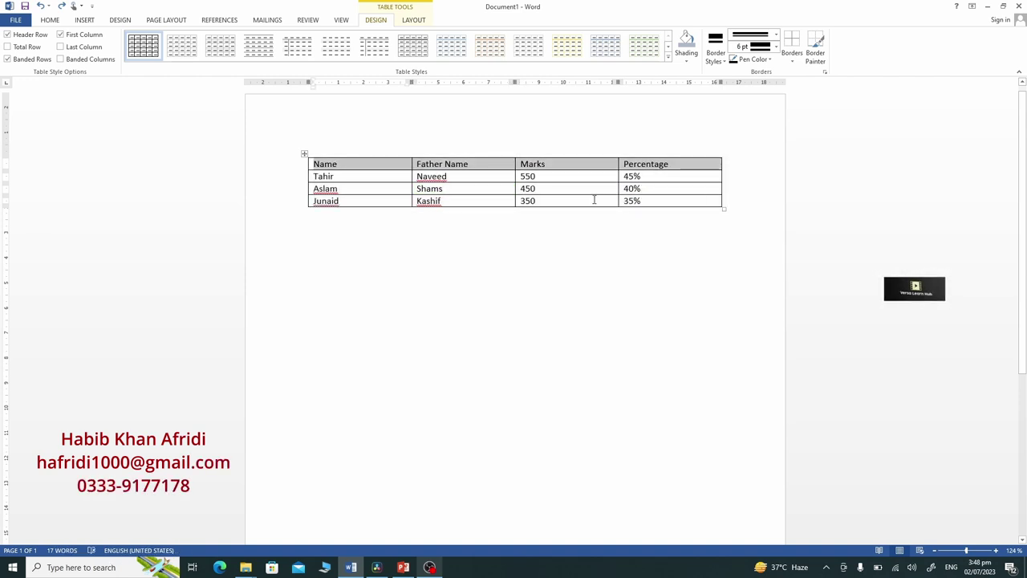
key("ctrl+a")
key("Delete")
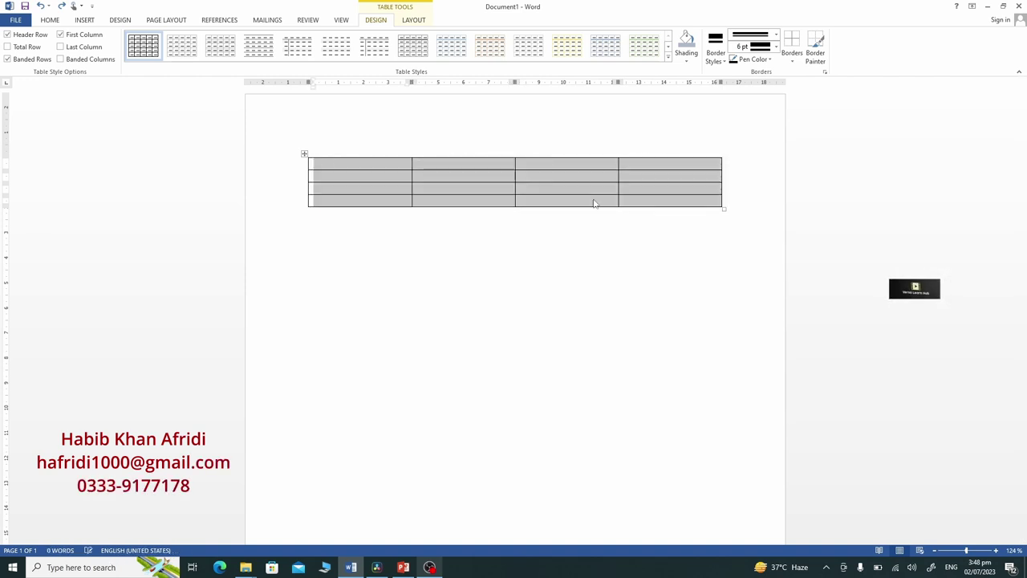
key("ctrl+z")
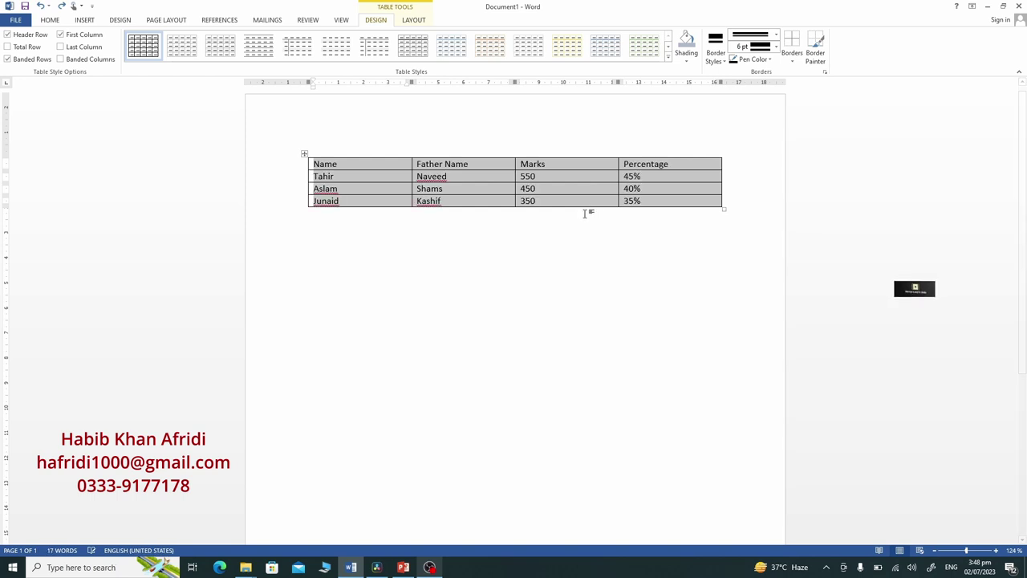
- Apply the Grid Table 6 Colorful - Accent 2 style to the whole marks table
left_click(584, 206)
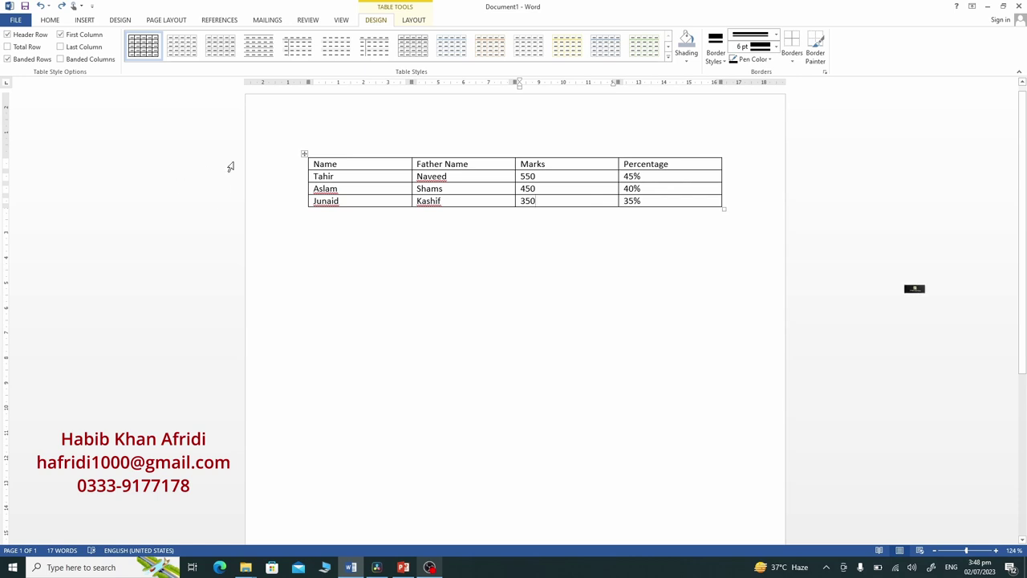
left_click(304, 155)
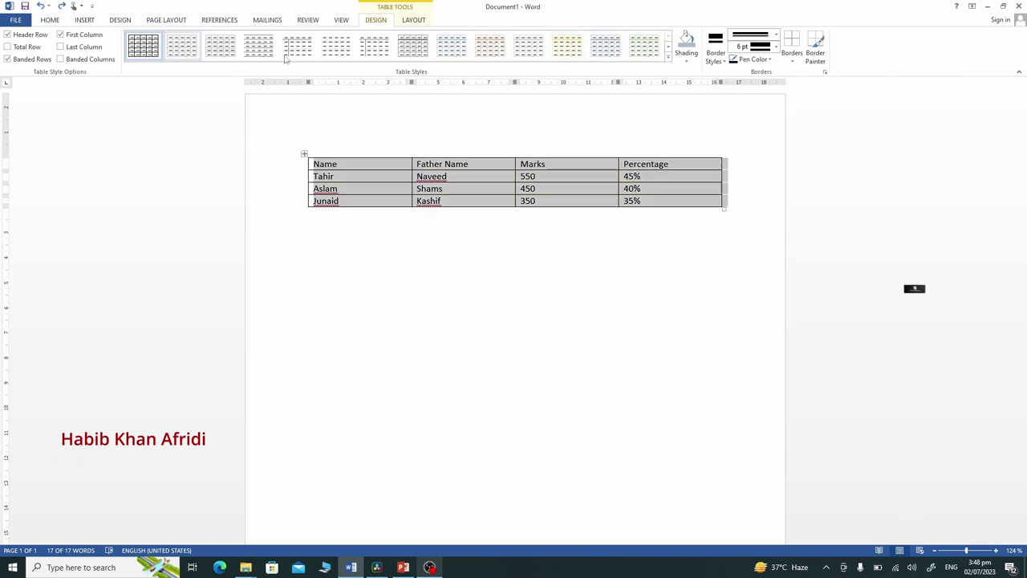
left_click(668, 59)
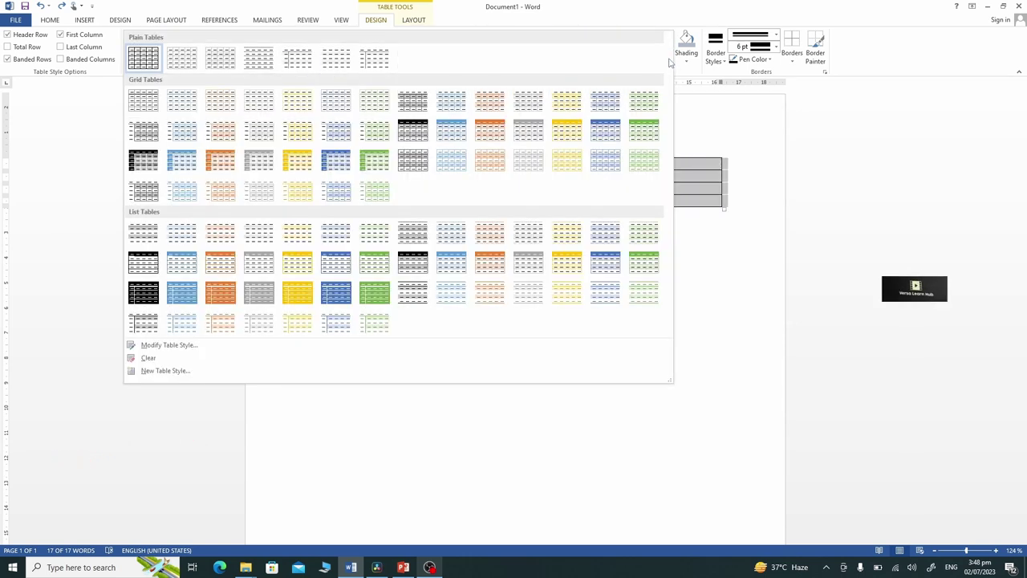
left_click(494, 169)
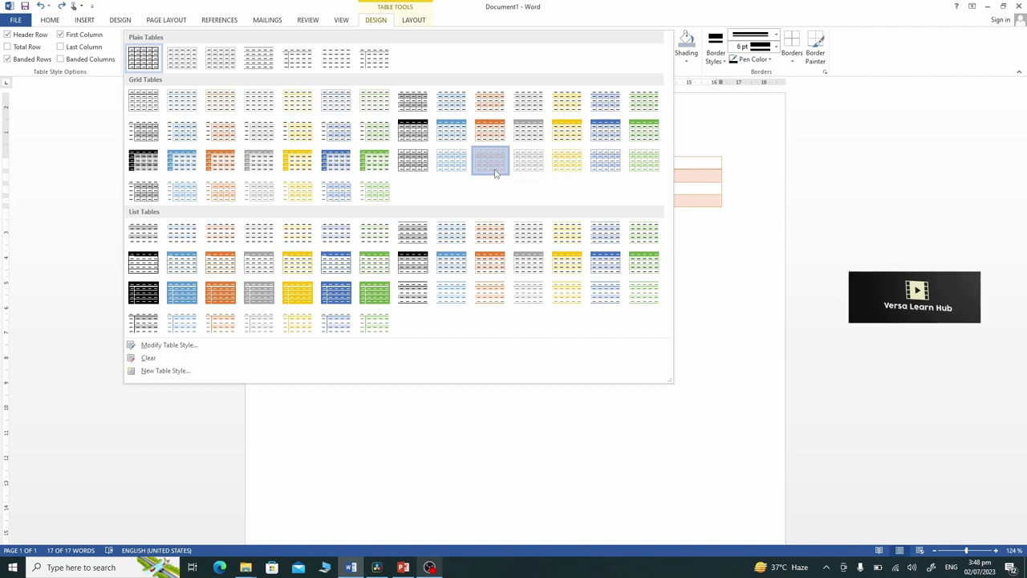
left_click(533, 257)
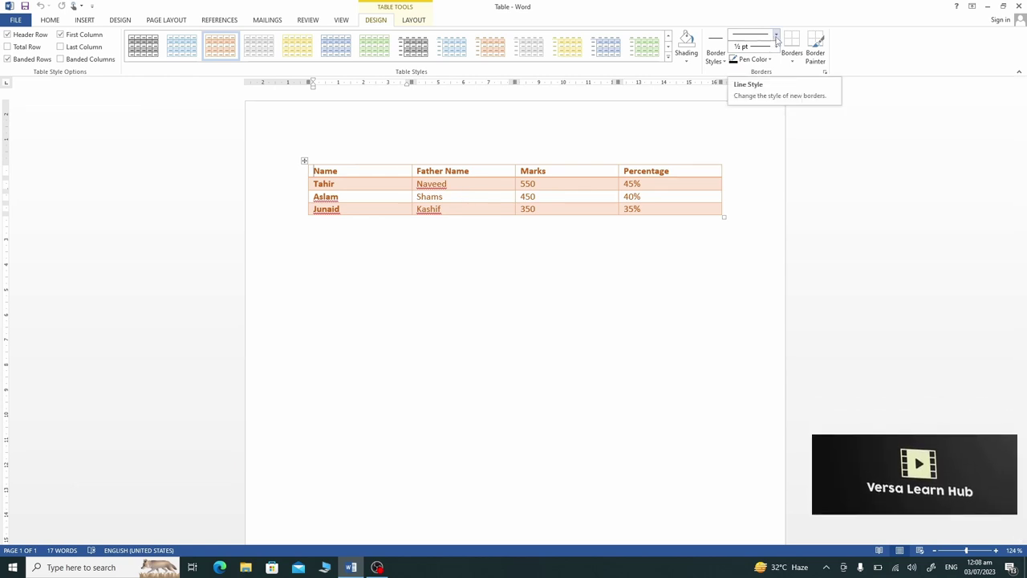
- Set a double-line, 1½ pt, light green border pen and paint the Name cell's top border
left_click(777, 39)
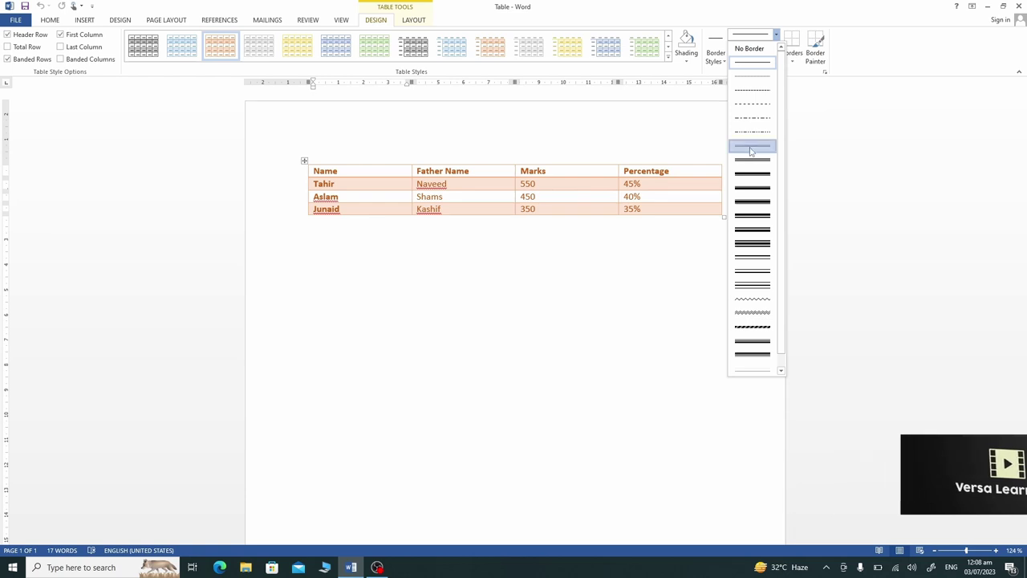
left_click(752, 145)
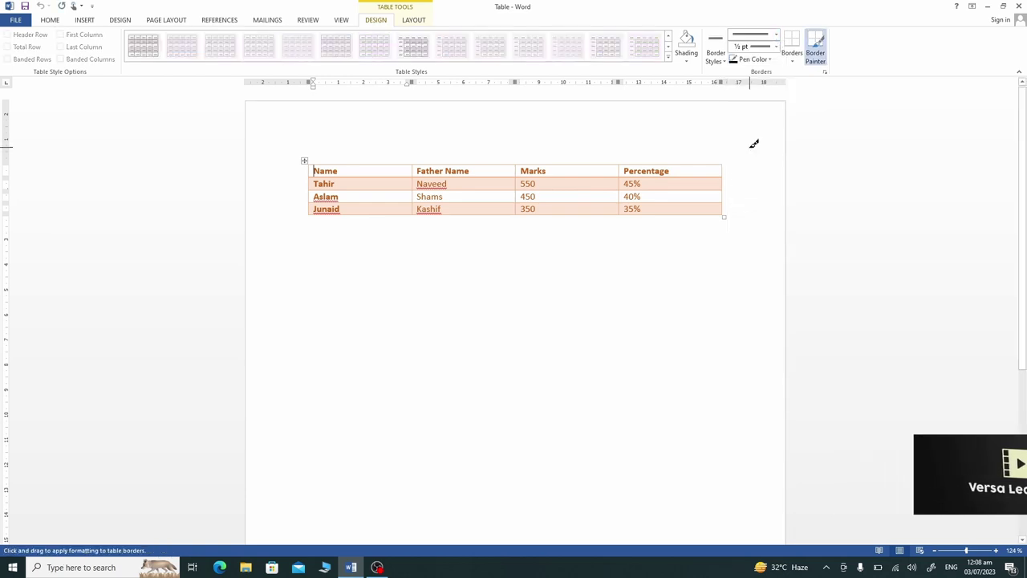
left_click(776, 47)
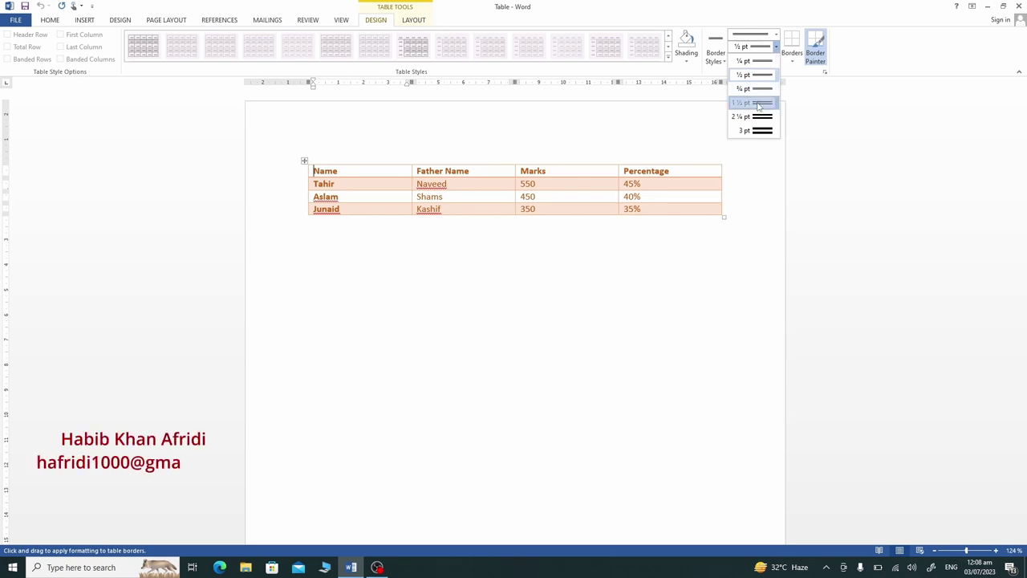
left_click(759, 104)
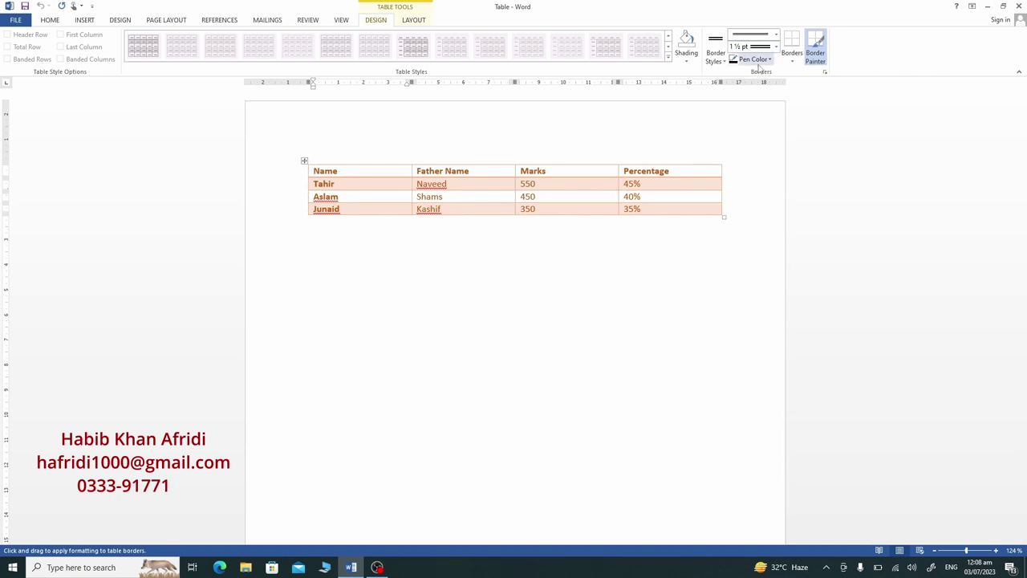
left_click(763, 64)
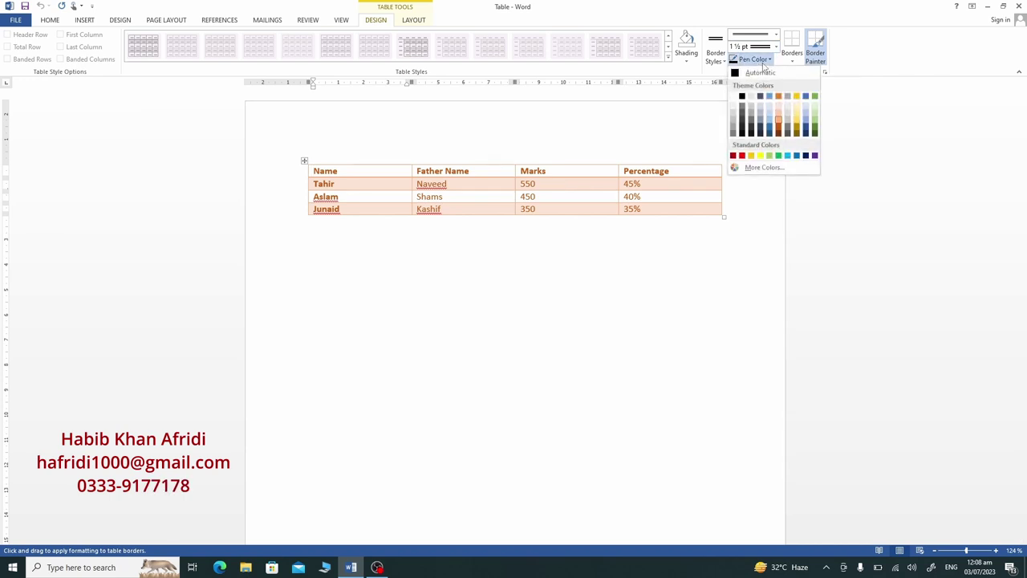
left_click(814, 122)
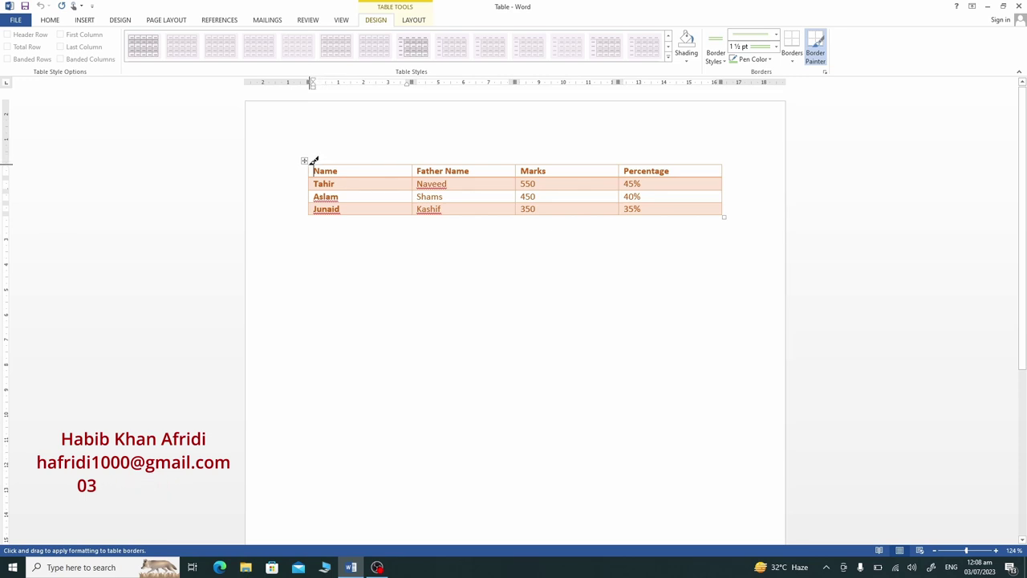
left_click(407, 161)
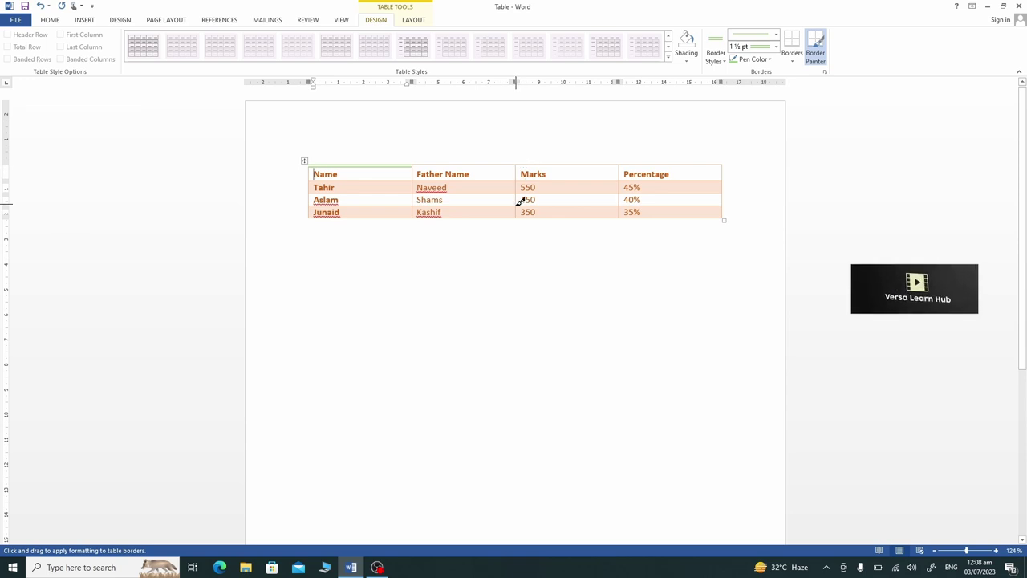
- Switch the pen to 2¼ pt red and draw the line between Father Name and Marks
left_click(774, 51)
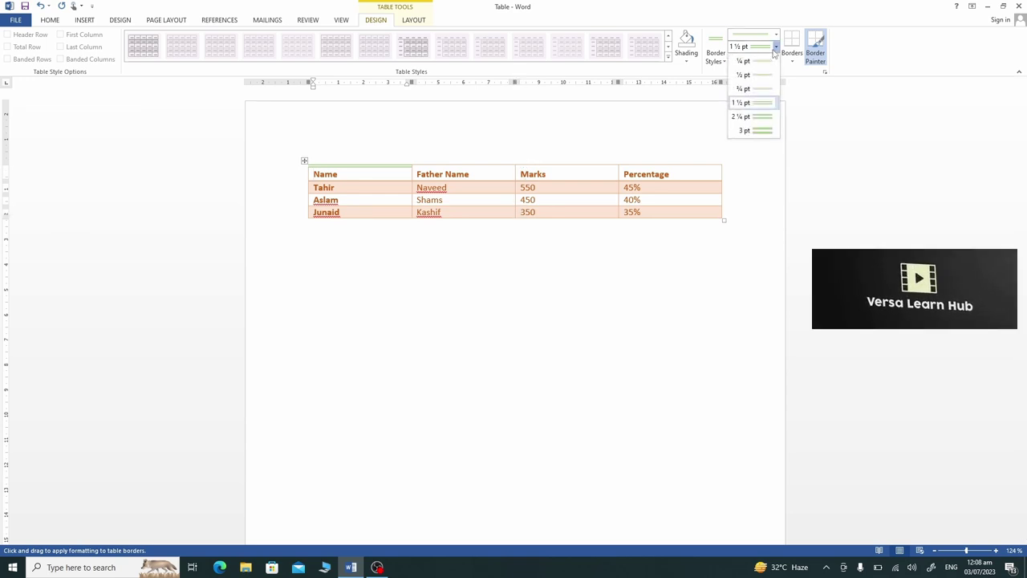
left_click(762, 118)
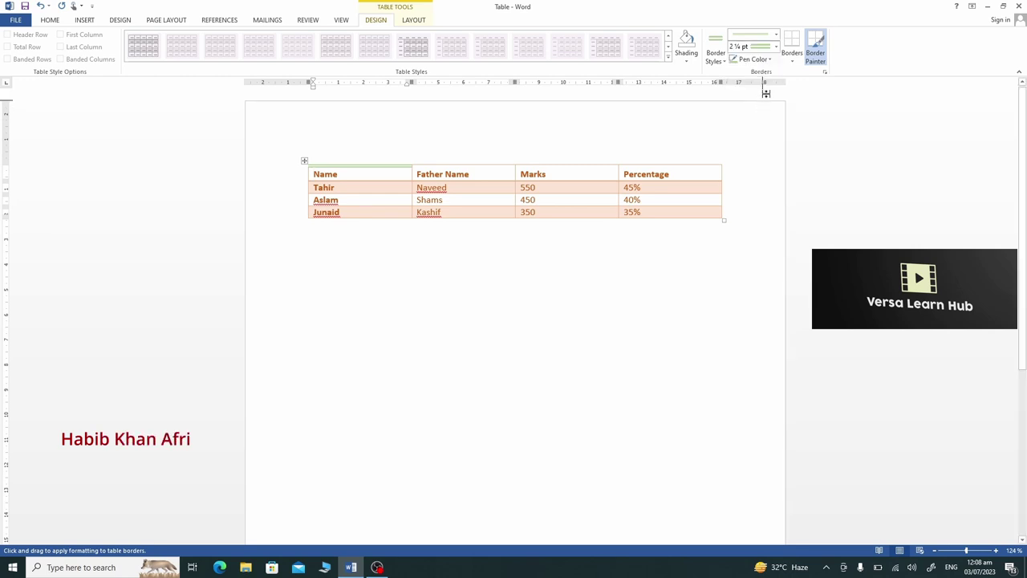
left_click(771, 61)
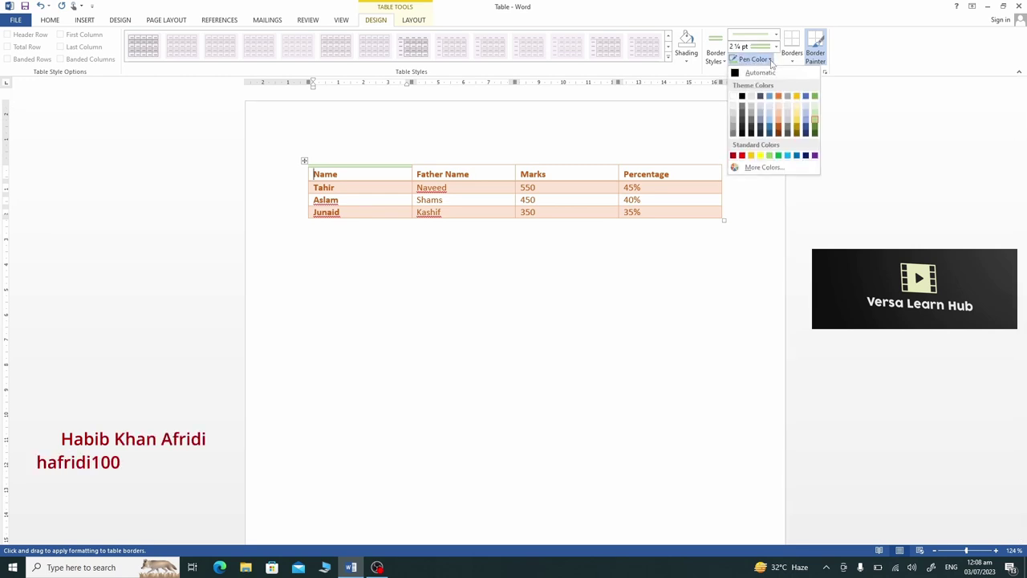
left_click(742, 156)
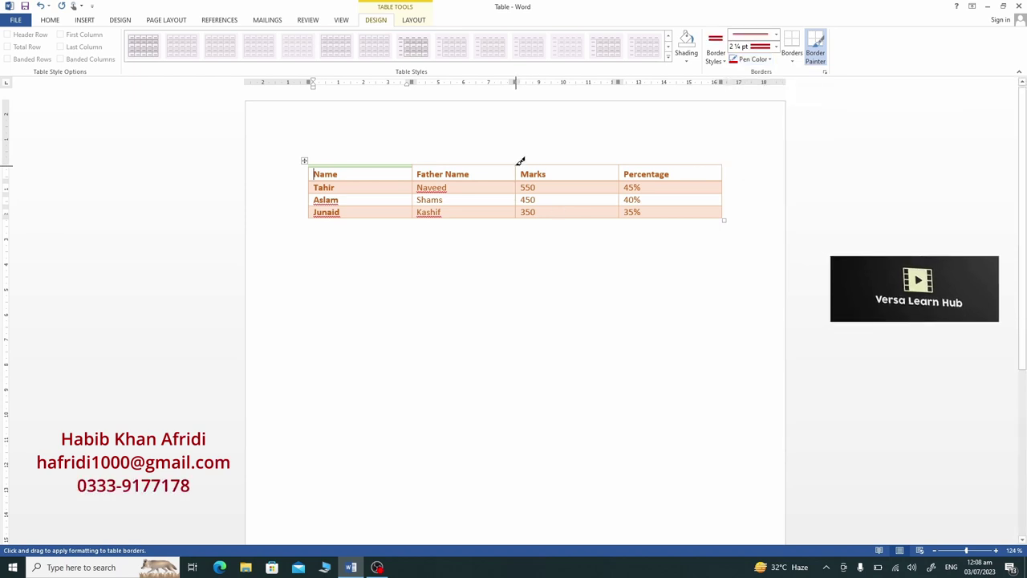
left_click_drag(520, 161, 518, 212)
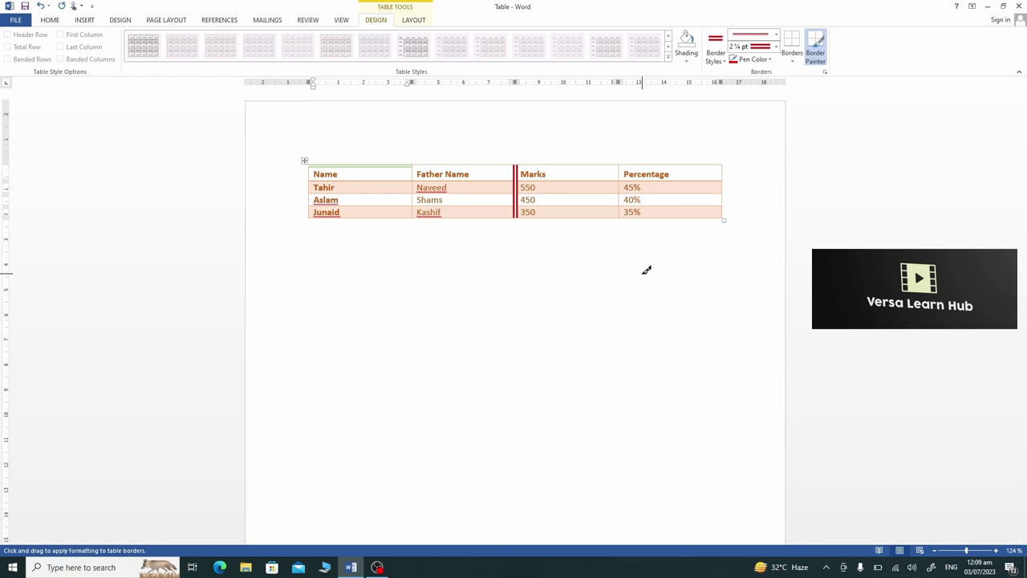
key("Escape")
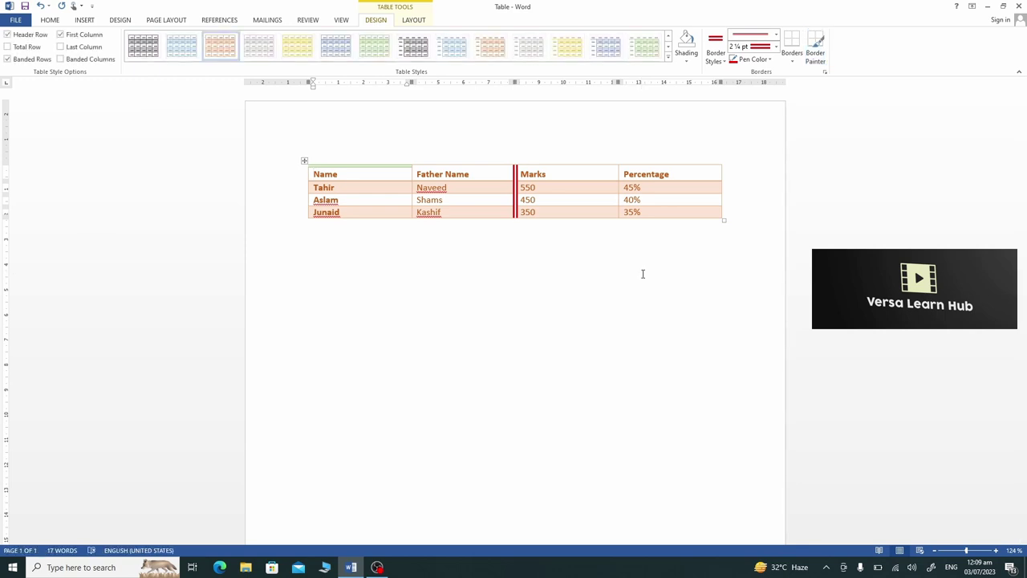
- Apply All Borders to every cell of the table
left_click(304, 161)
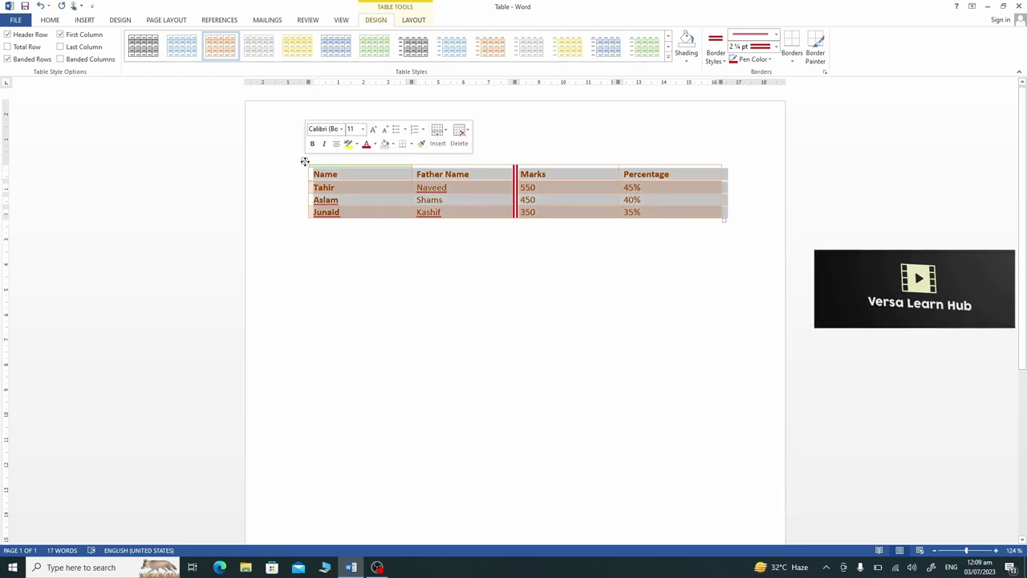
left_click(793, 62)
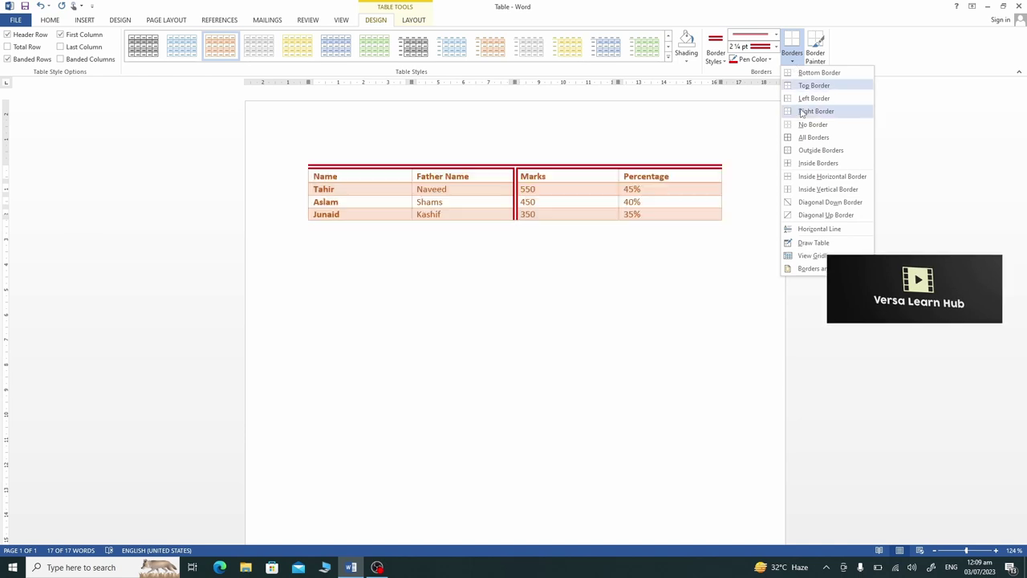
left_click(808, 138)
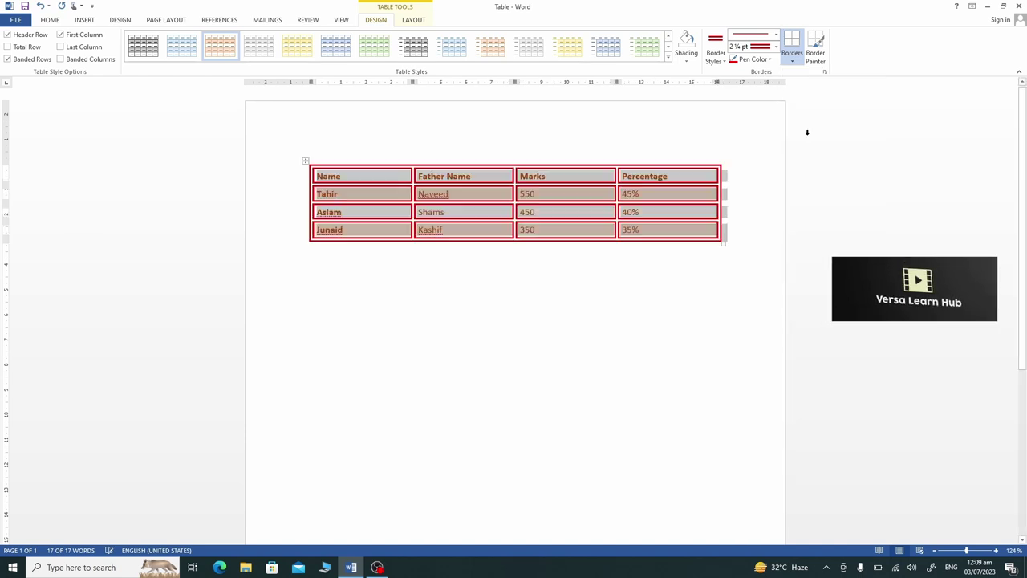
left_click(501, 275)
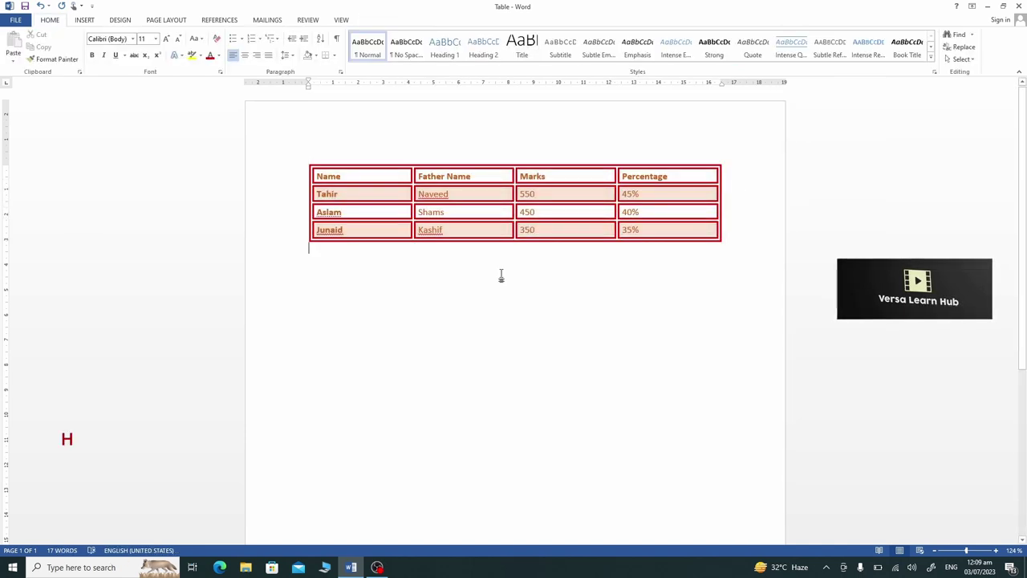
- Reselect the table and remove all its borders with No Border
left_click(363, 208)
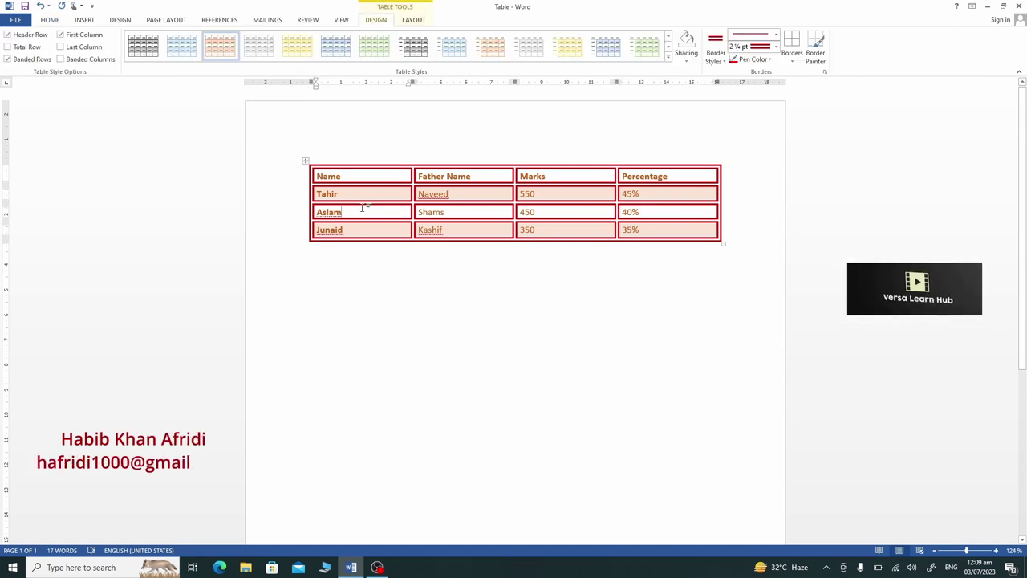
mouse_move(297, 182)
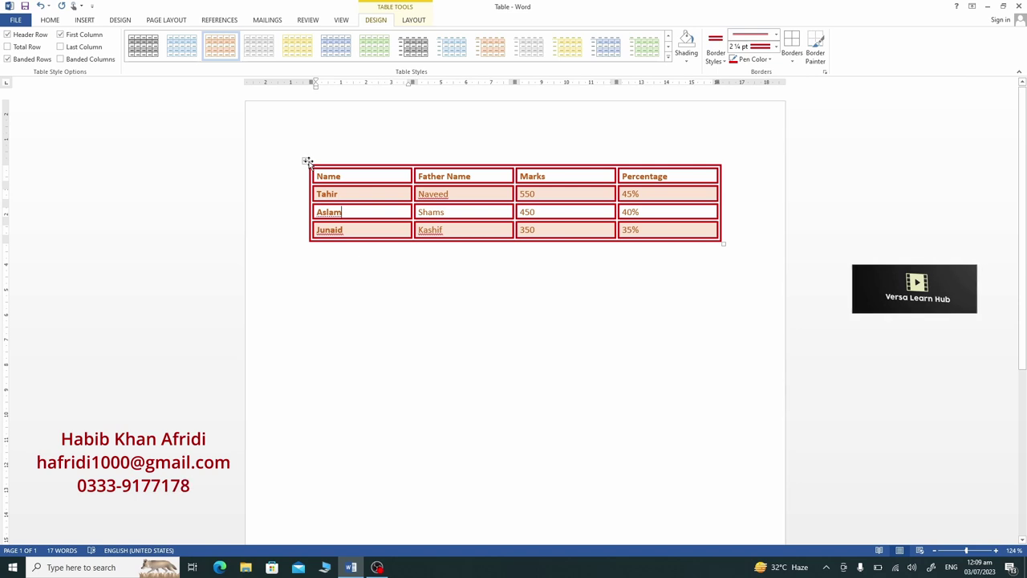
left_click(306, 161)
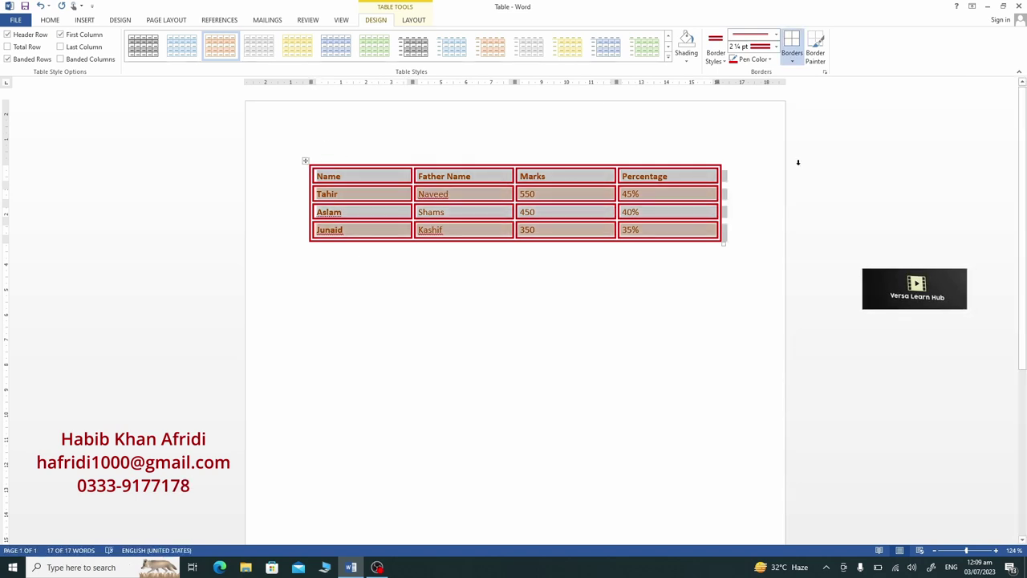
left_click(792, 64)
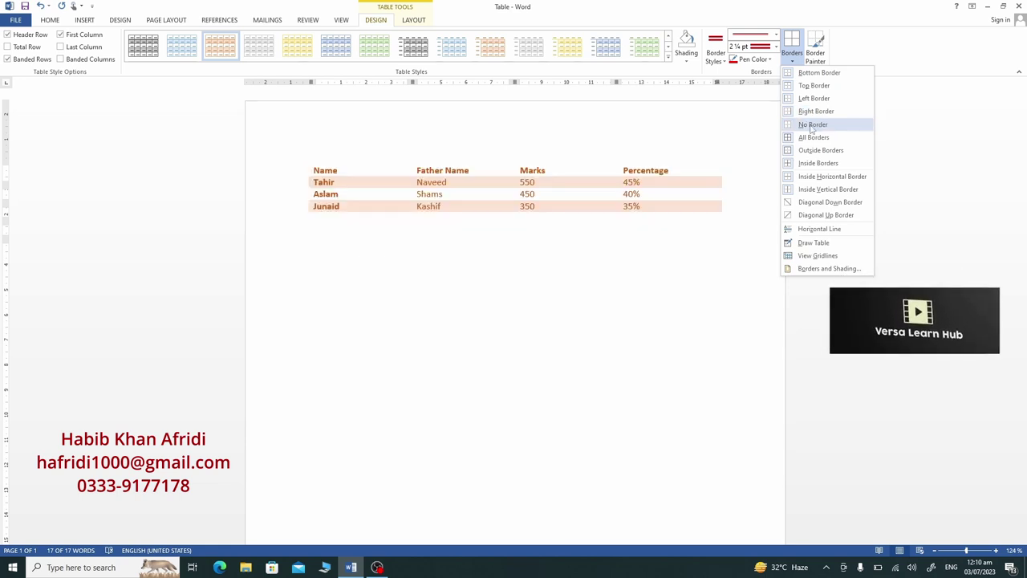
left_click(812, 124)
left_click(590, 280)
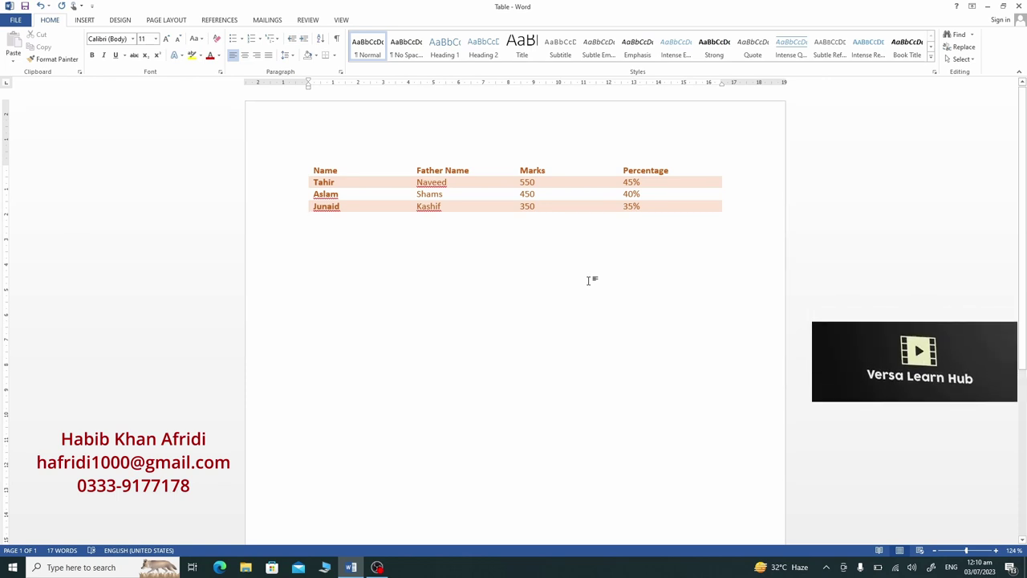
- Reapply All Borders to the whole table, outlining every cell in red double 2¼ pt lines
left_click(305, 162)
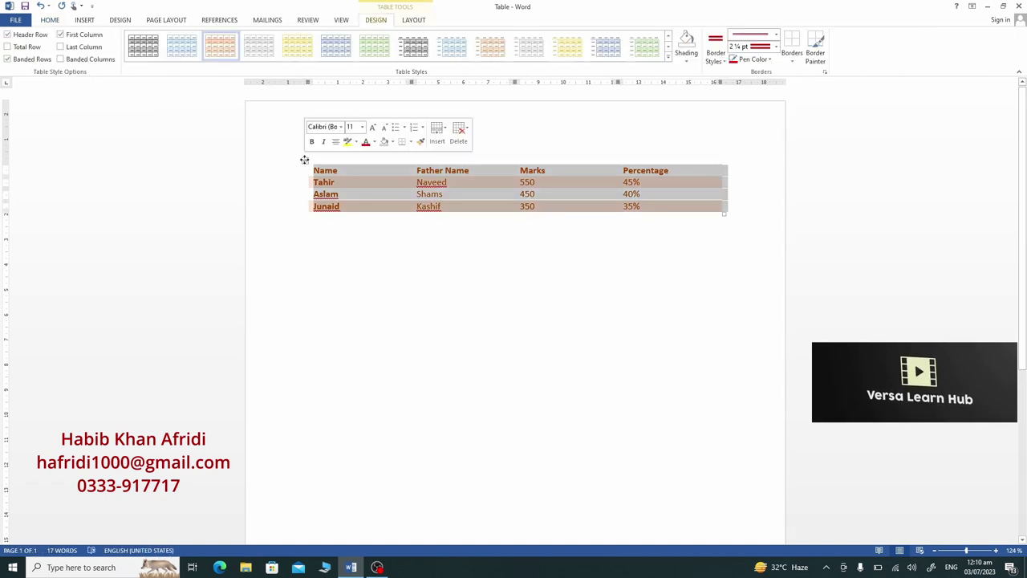
left_click(793, 59)
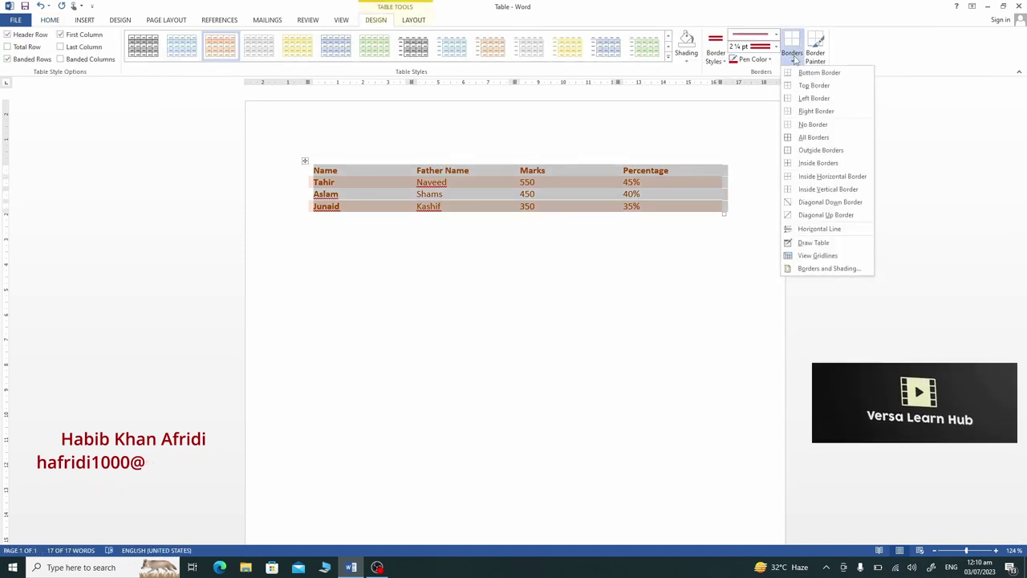
left_click(814, 138)
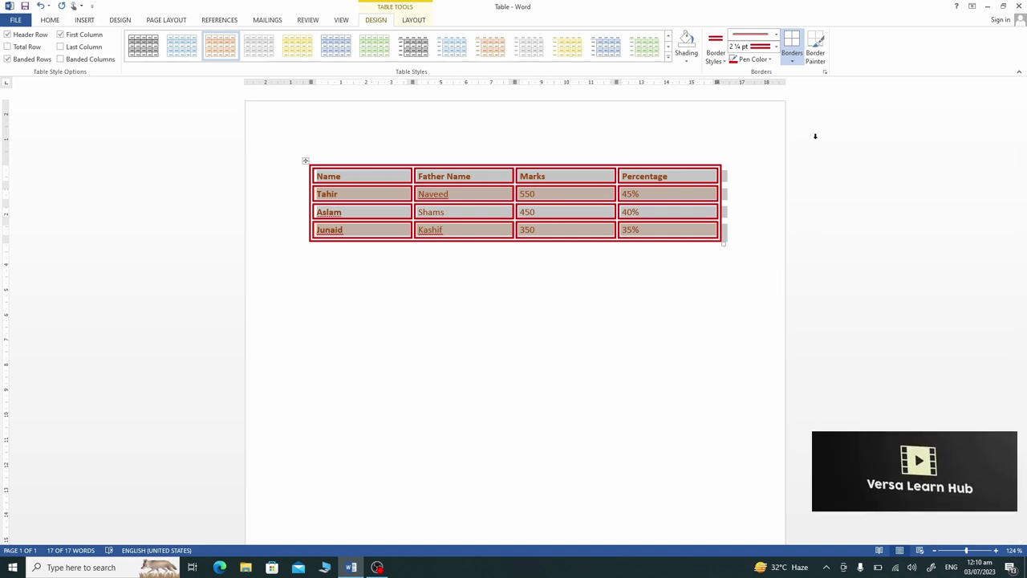
left_click(676, 214)
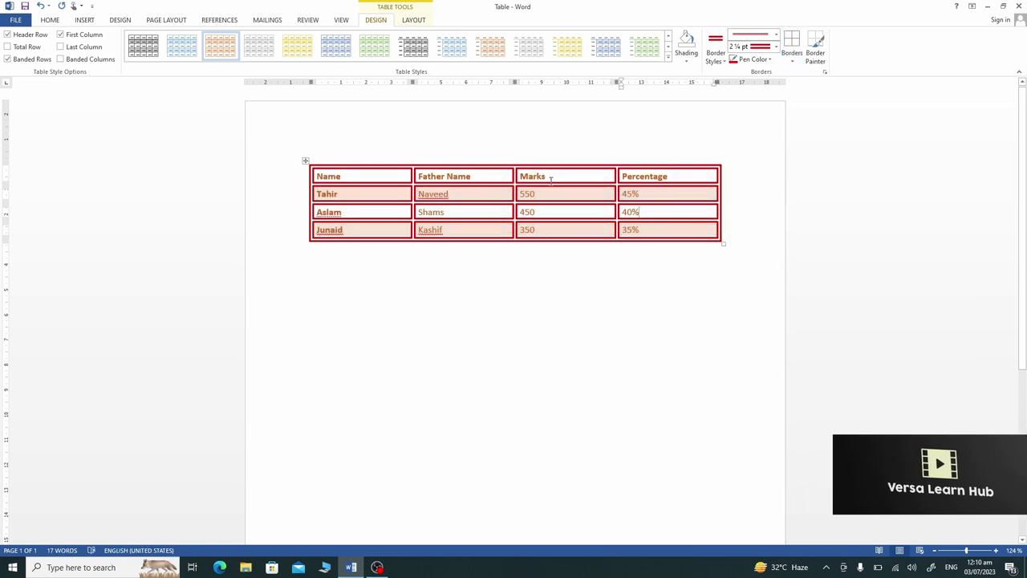
left_click(551, 176)
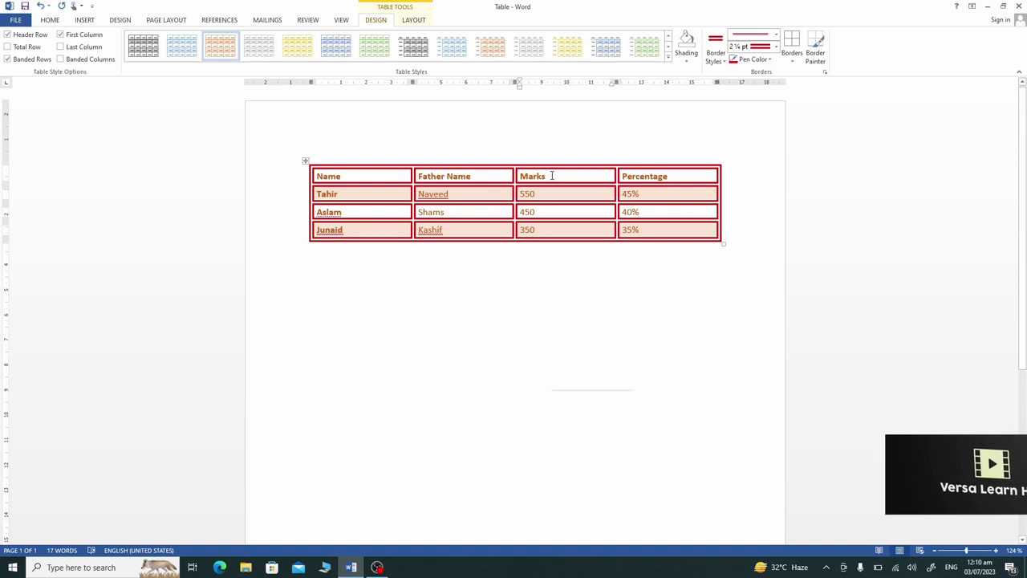
right_click(551, 175)
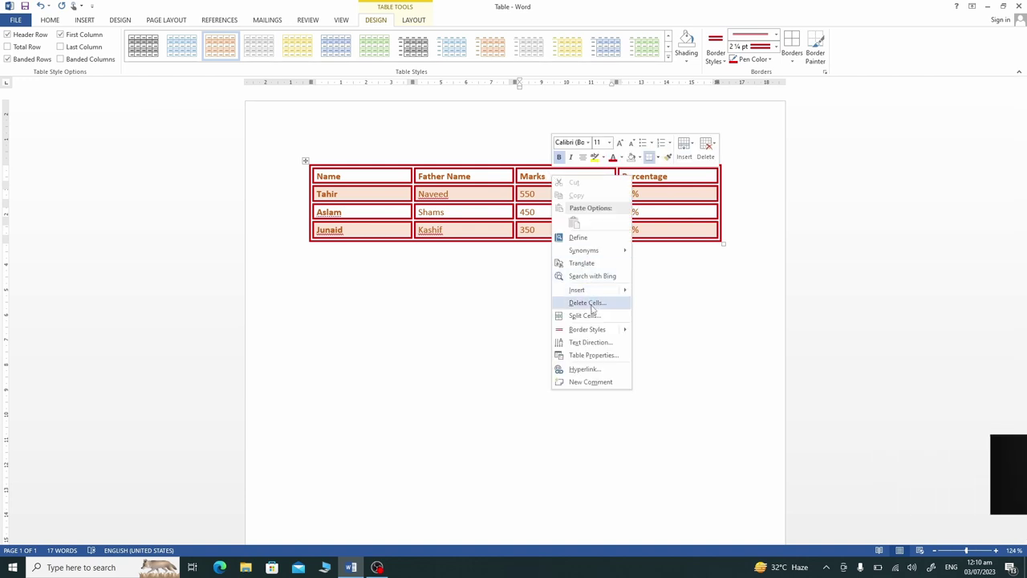
left_click(592, 304)
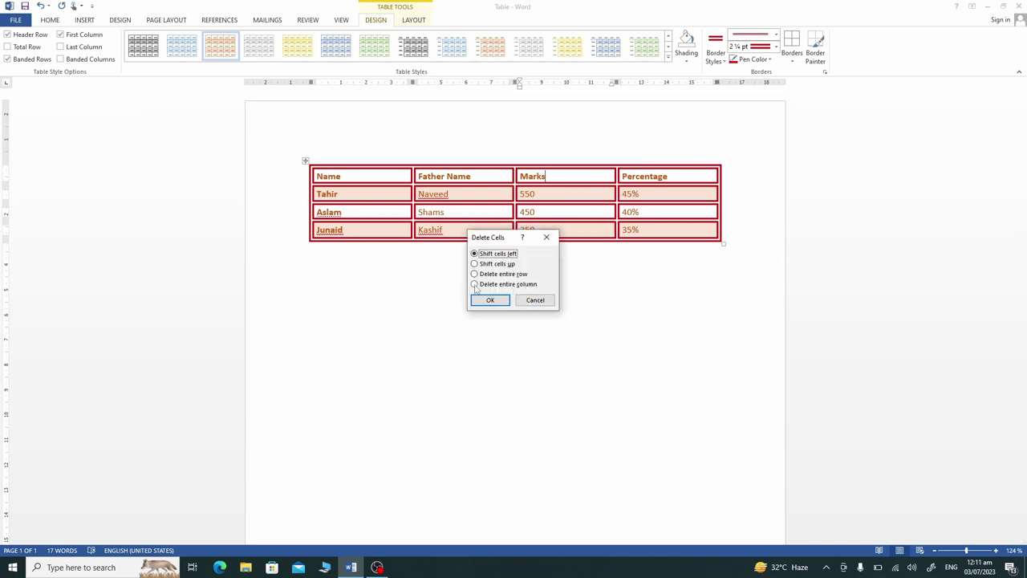
left_click(475, 285)
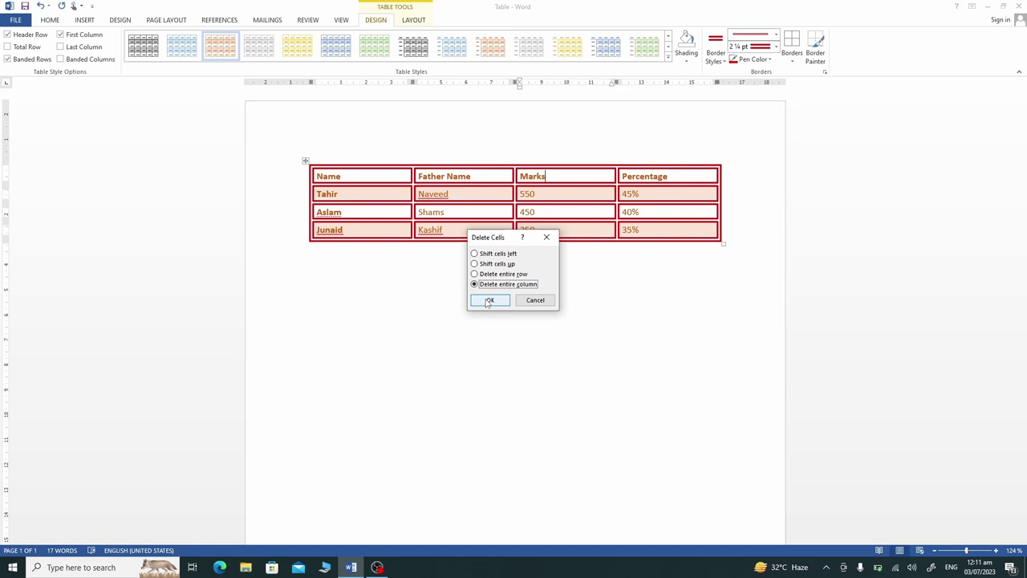
left_click(487, 301)
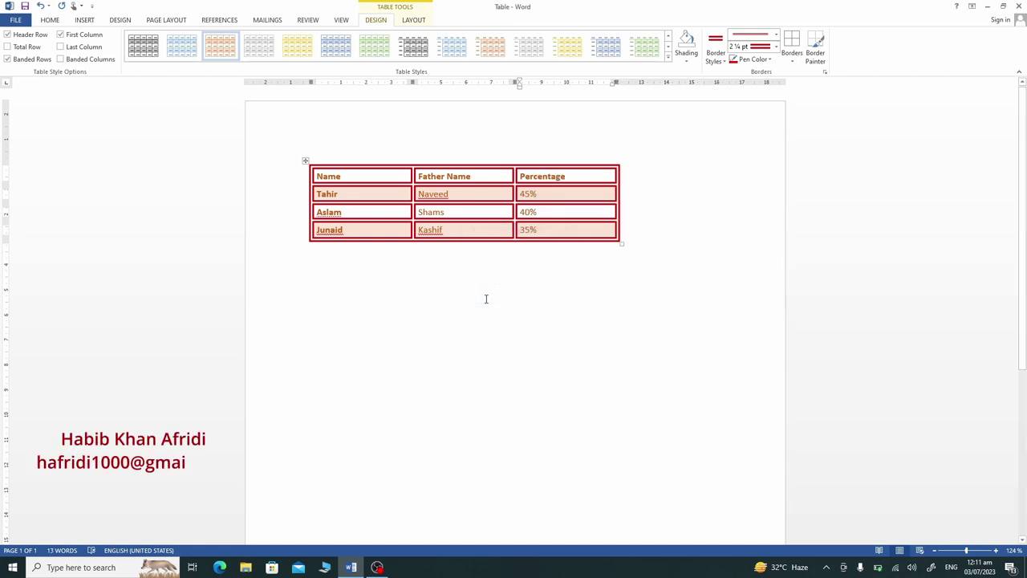
key("ctrl+z")
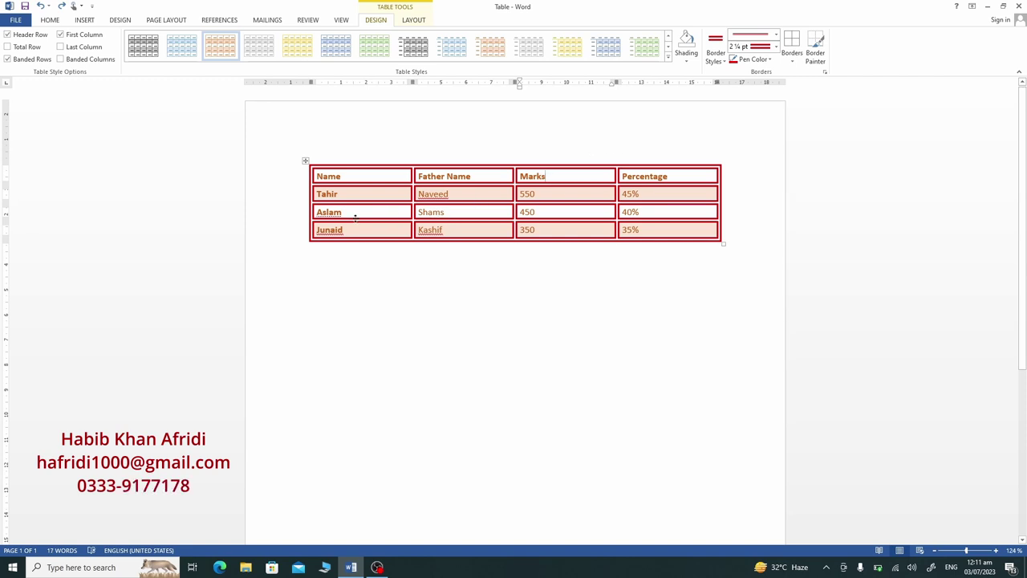
left_click(470, 210)
right_click(469, 210)
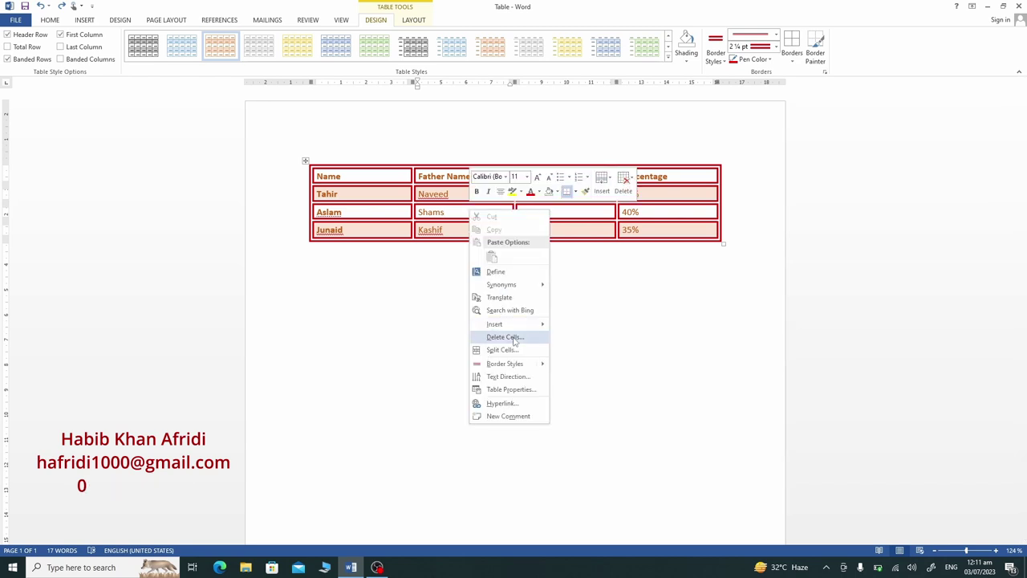
left_click(515, 338)
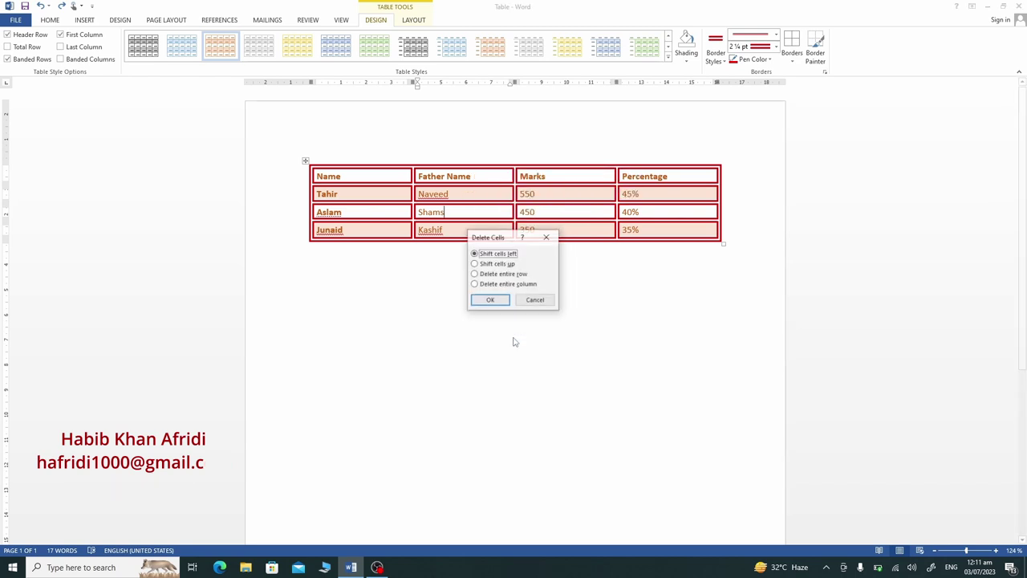
left_click(499, 276)
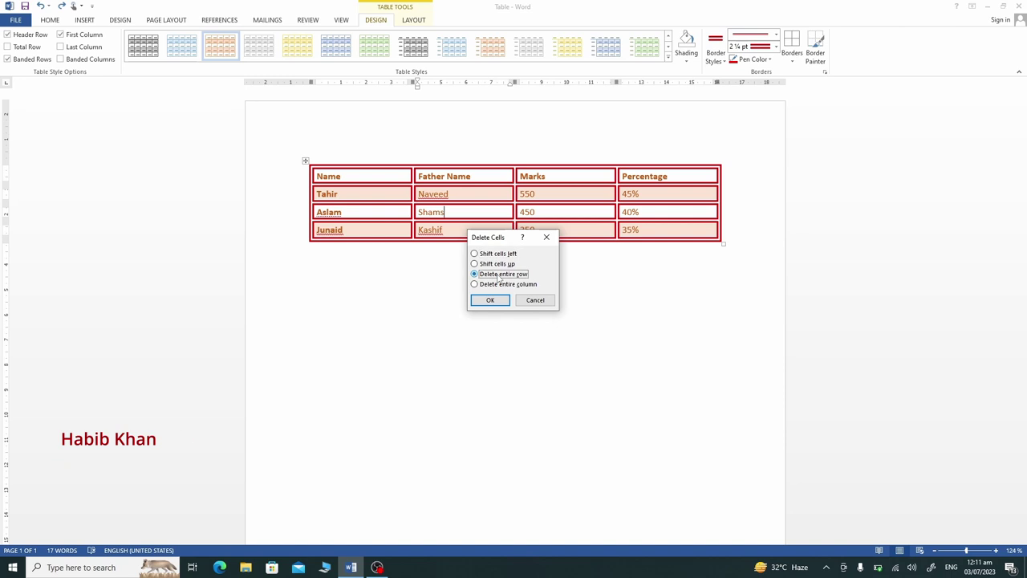
left_click(492, 301)
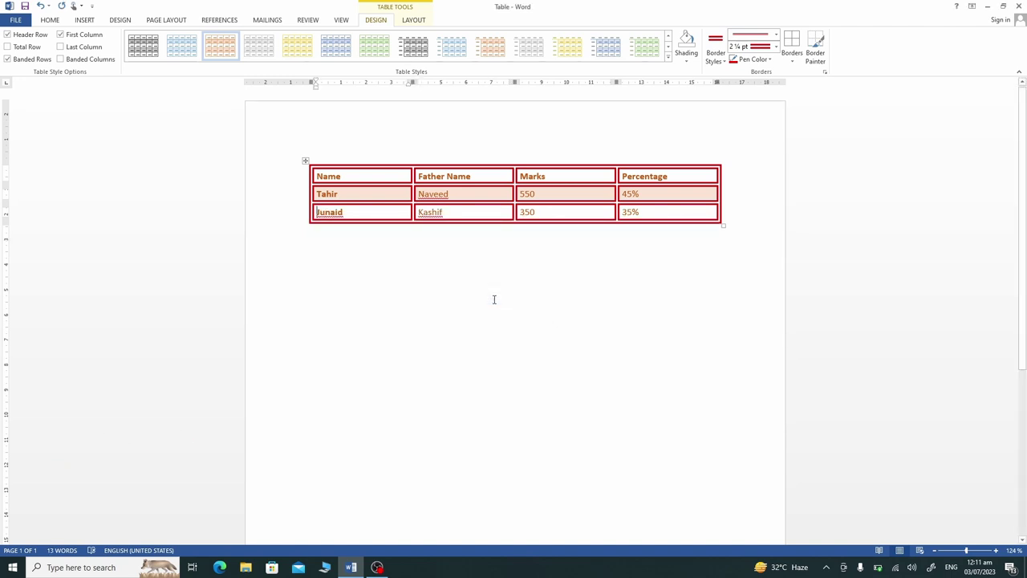
key("ctrl+z")
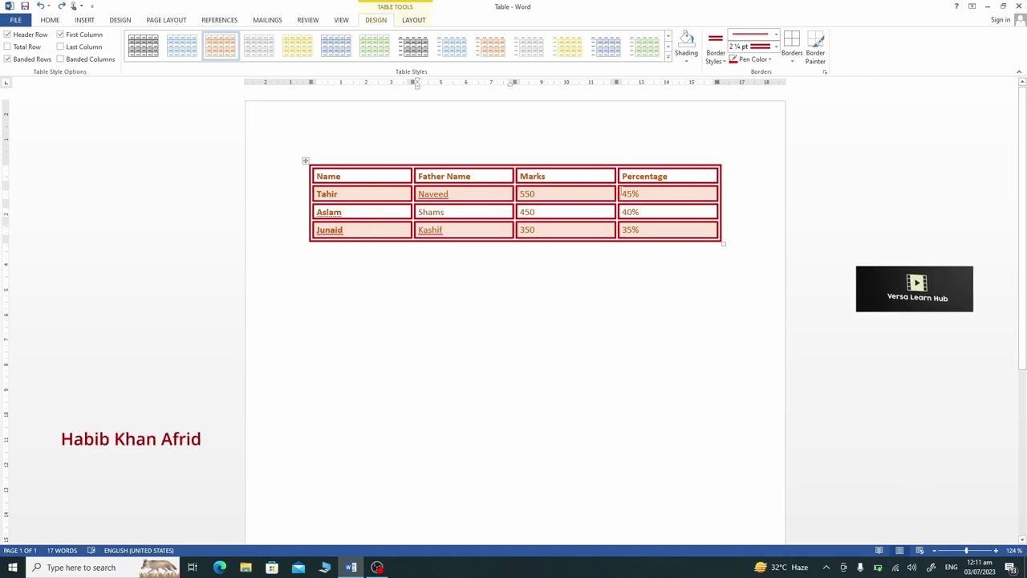
left_click(596, 176)
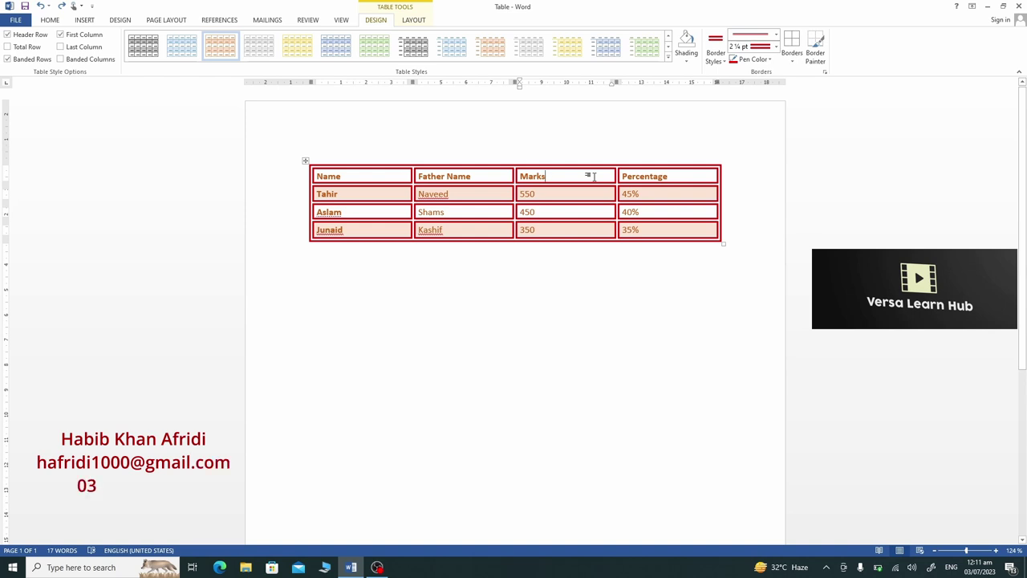
right_click(593, 176)
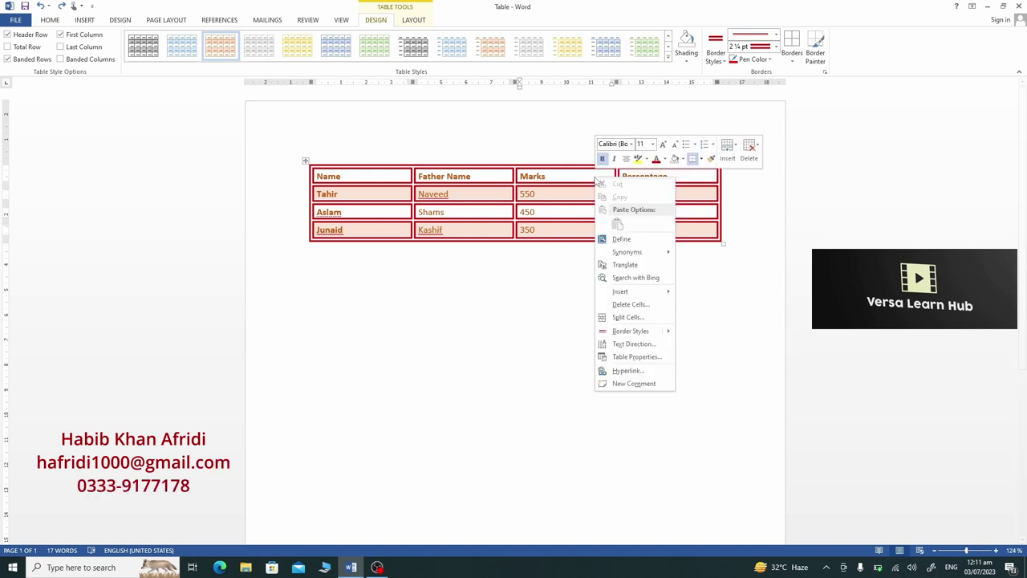
mouse_move(633, 295)
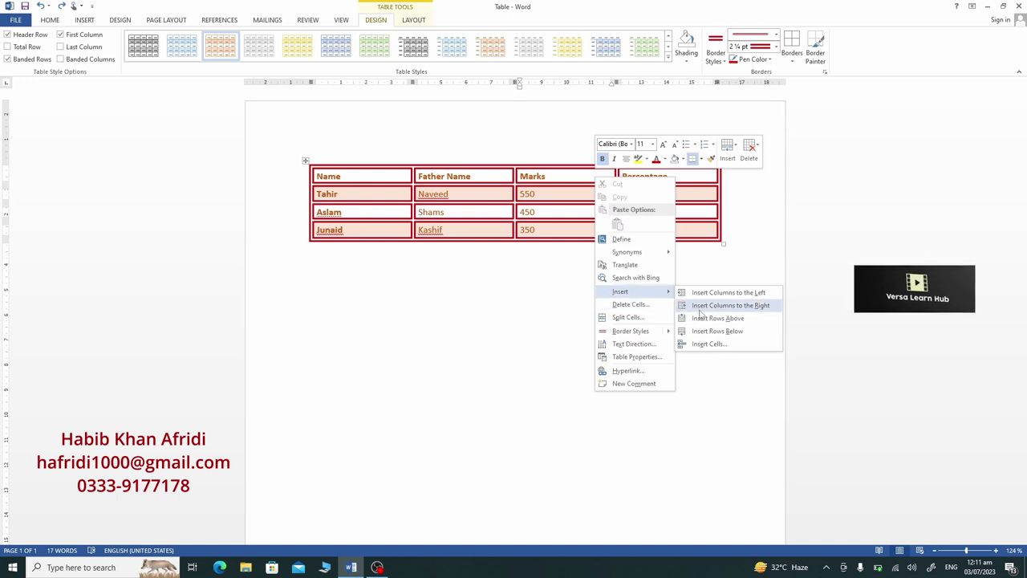
left_click(702, 309)
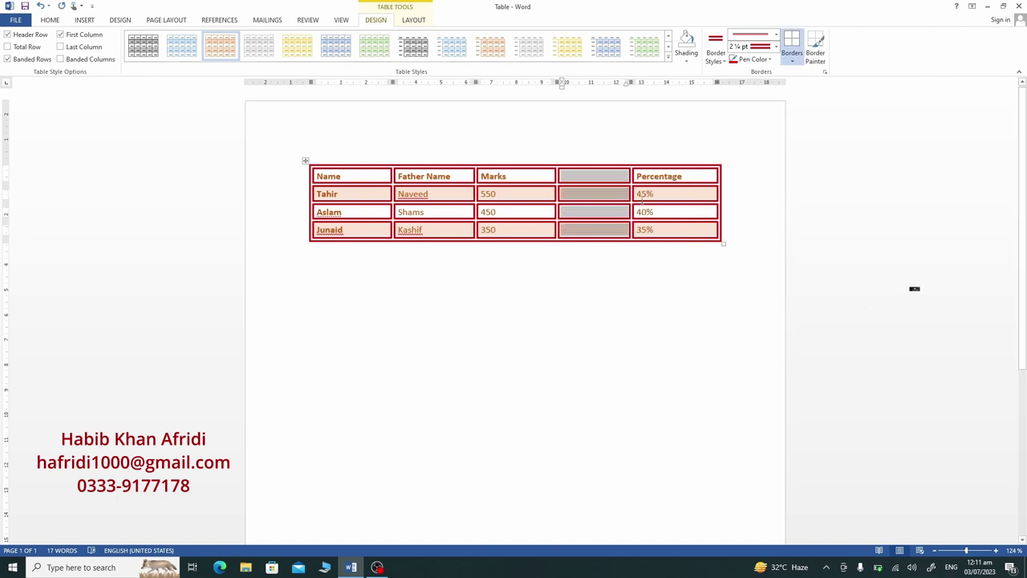
key("ctrl+z")
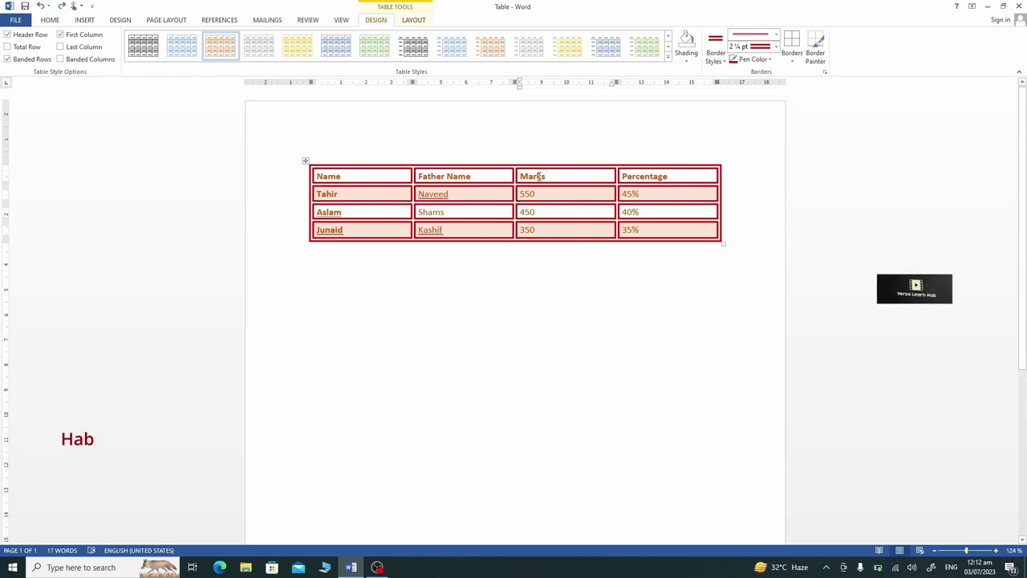
right_click(538, 177)
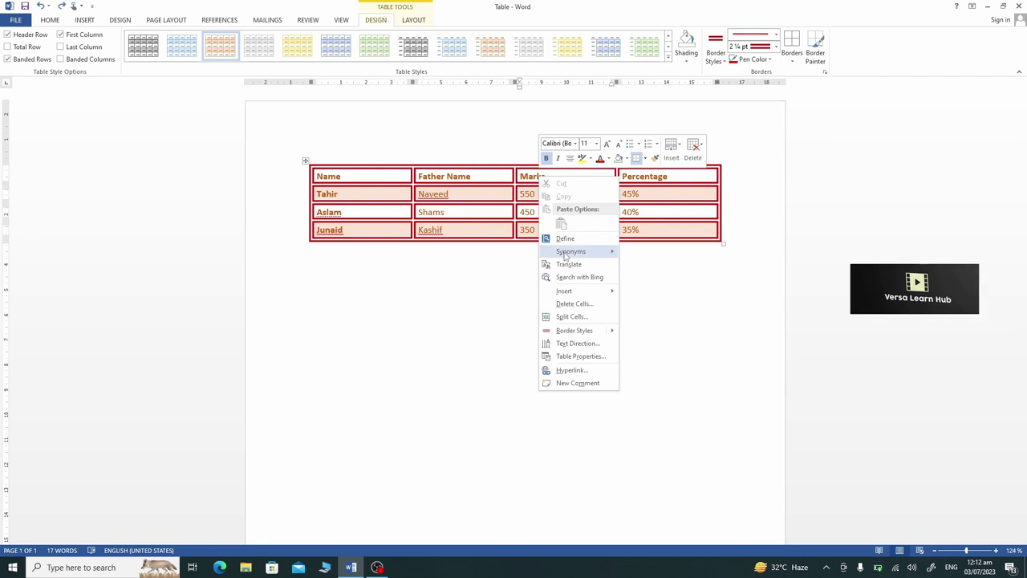
- Try inserting a column left of Marks and a row above the first student, undoing both
mouse_move(564, 291)
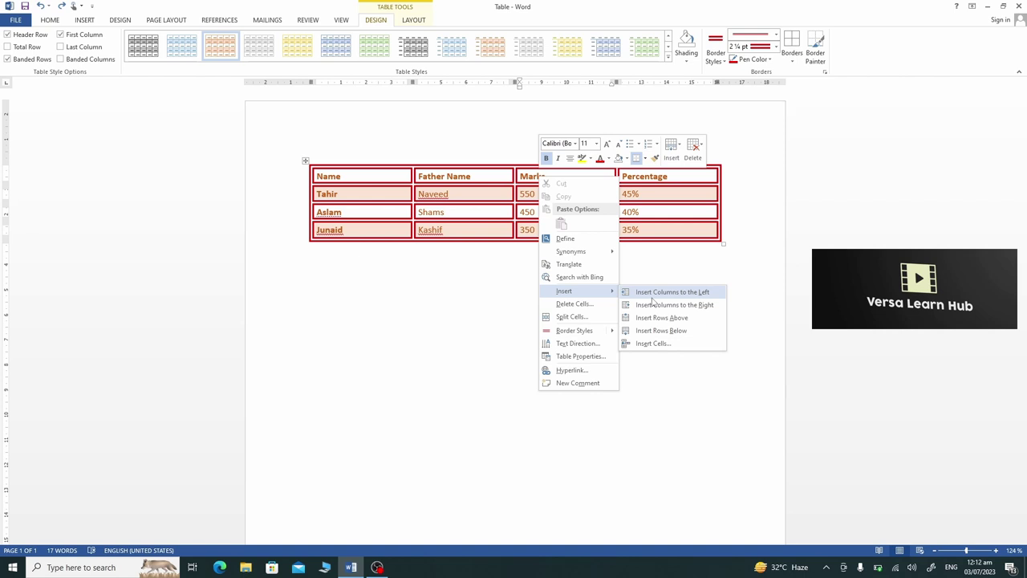
left_click(652, 294)
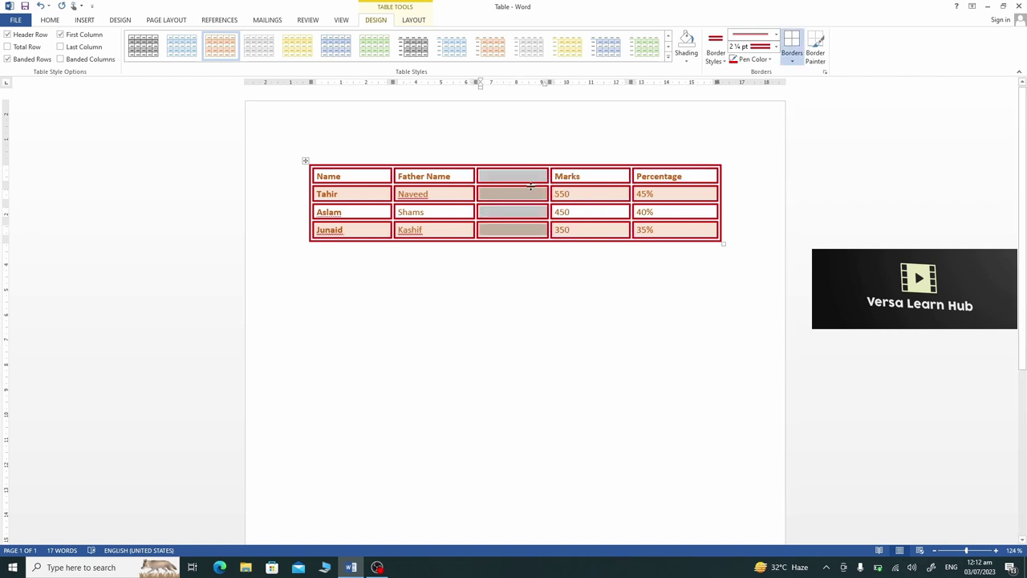
key("BackSpace")
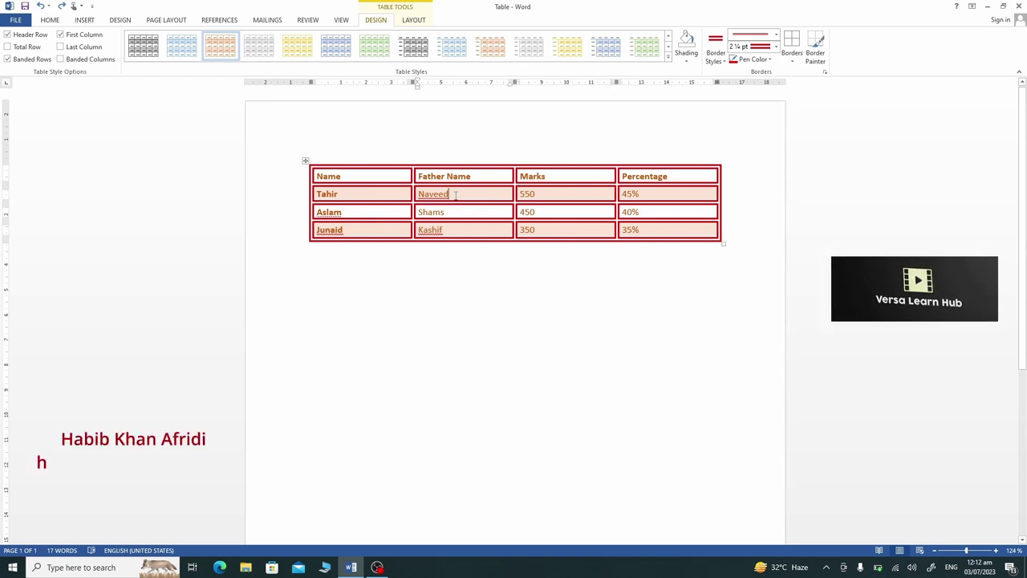
right_click(456, 195)
mouse_move(505, 313)
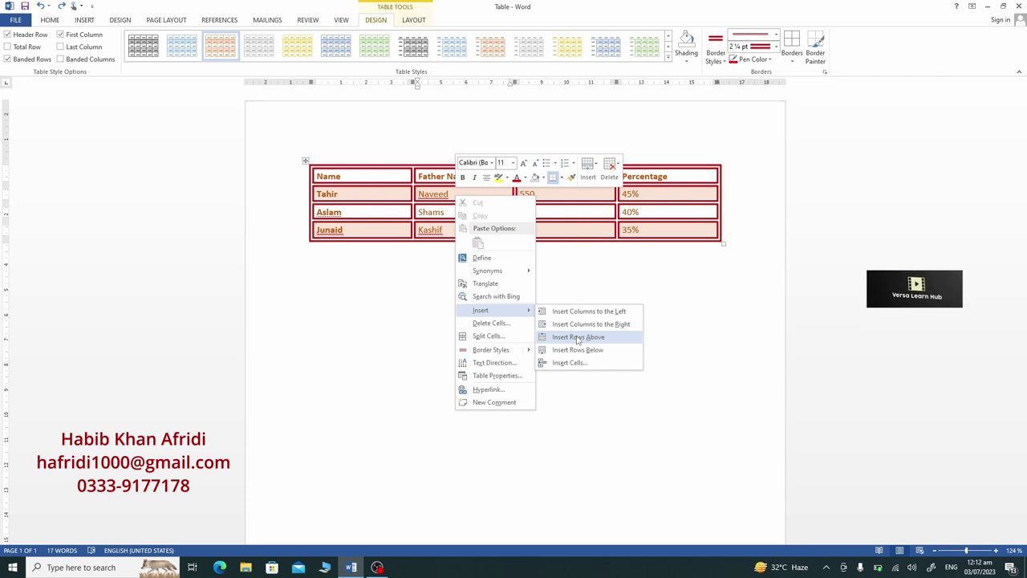
left_click(578, 338)
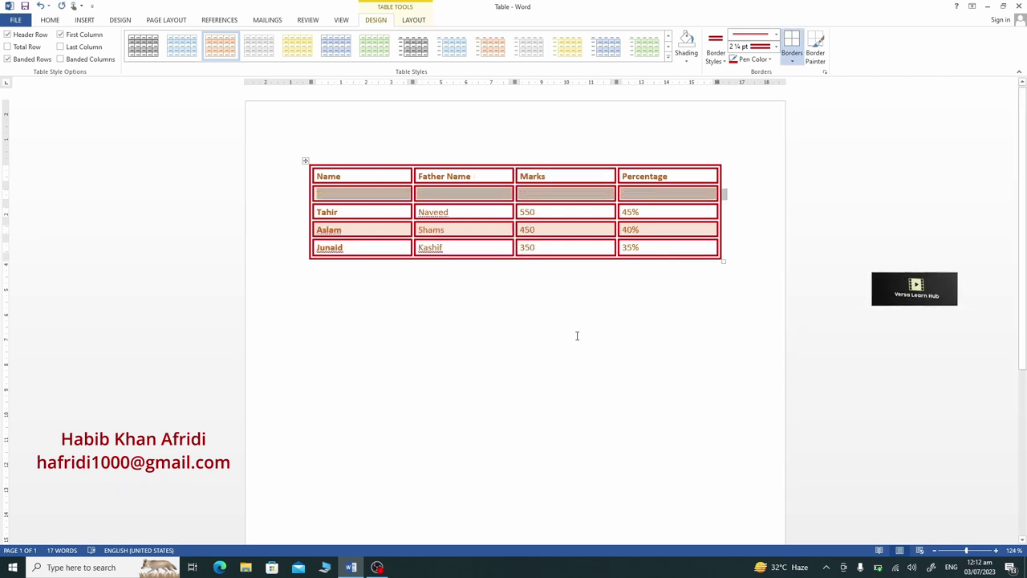
key("ctrl+z")
- Insert an empty row below the first student's Tahir row
left_click(486, 212)
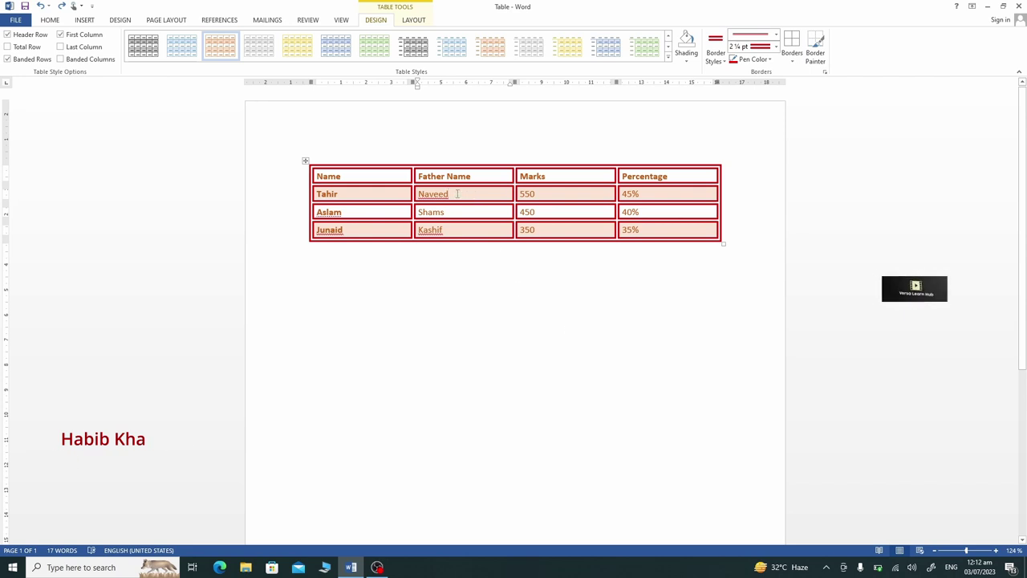
right_click(458, 193)
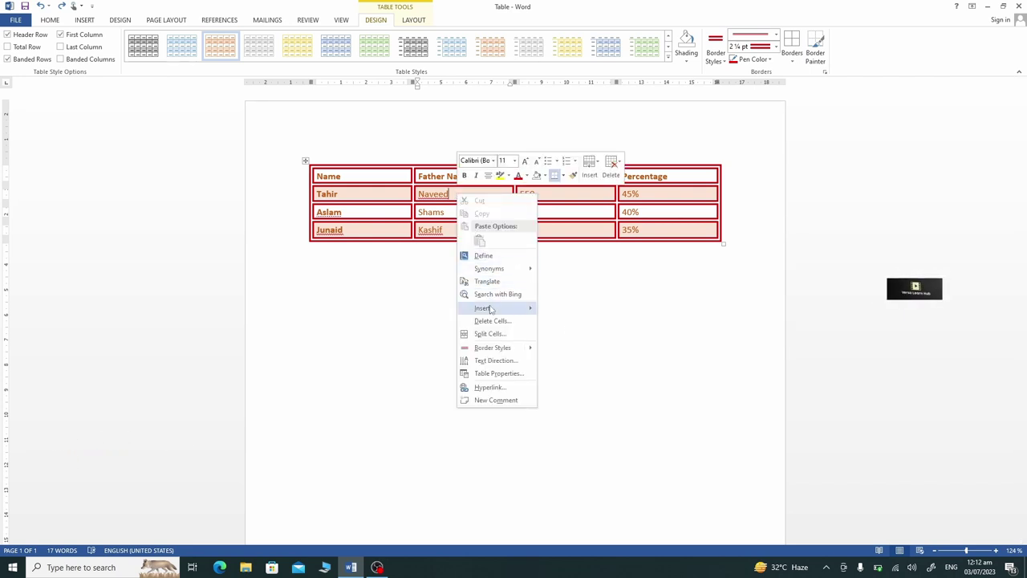
left_click(572, 347)
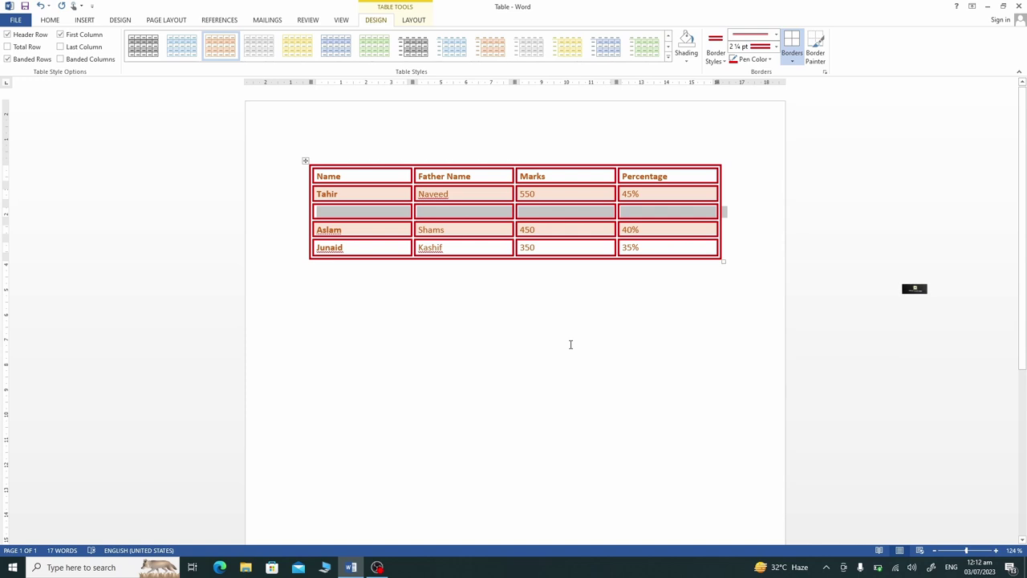
left_click(504, 213)
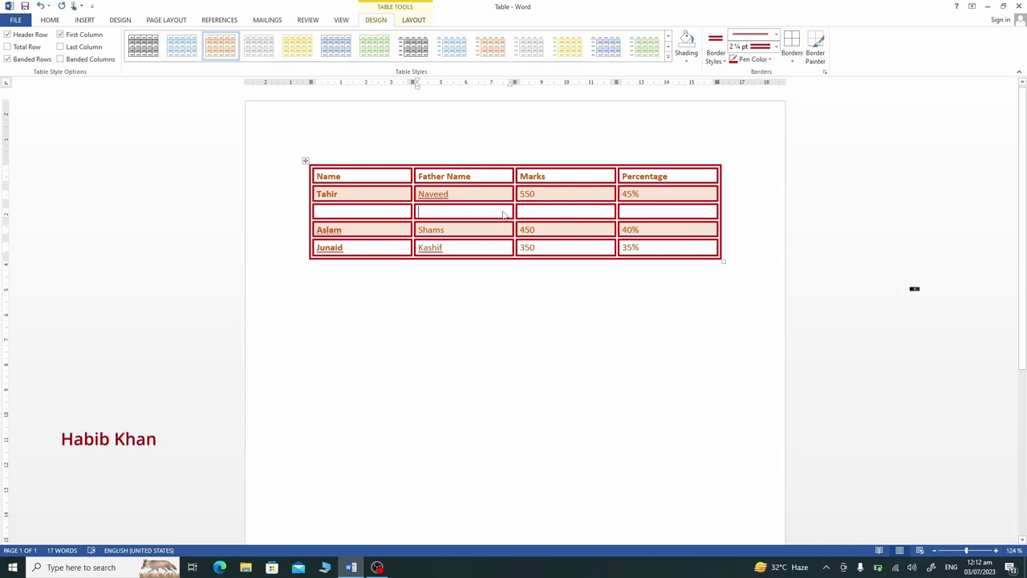
left_click(665, 174)
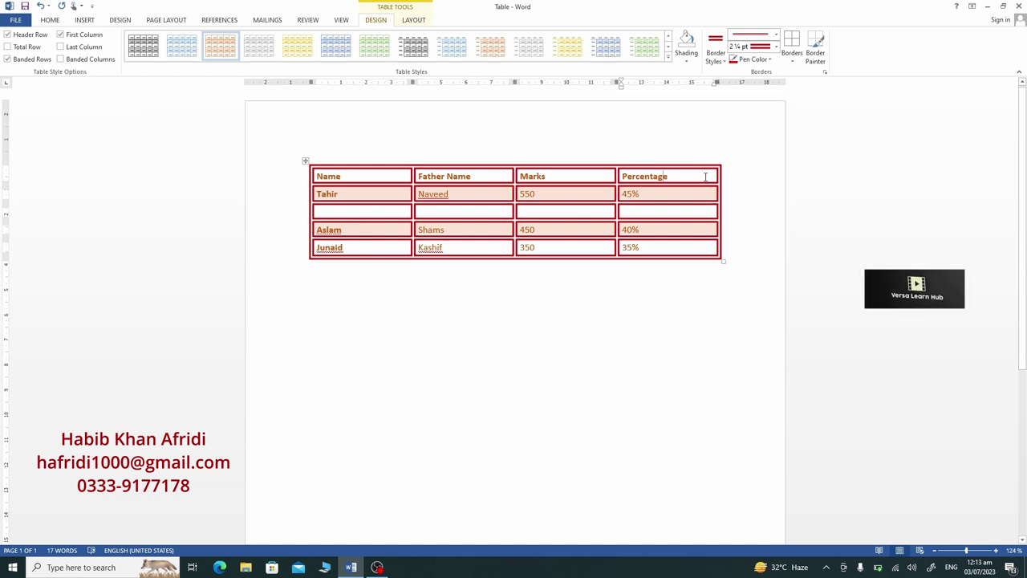
right_click(660, 176)
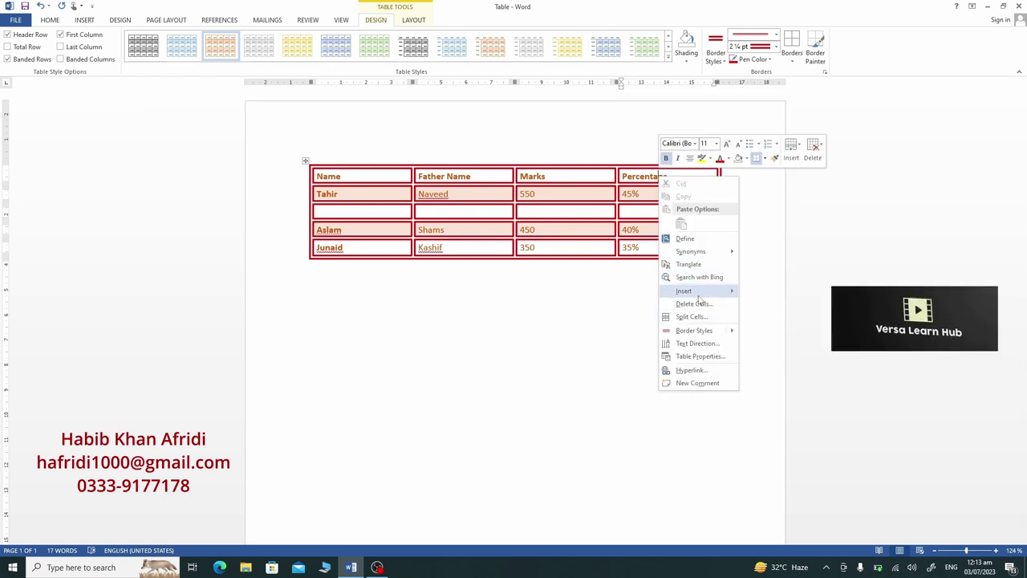
mouse_move(690, 291)
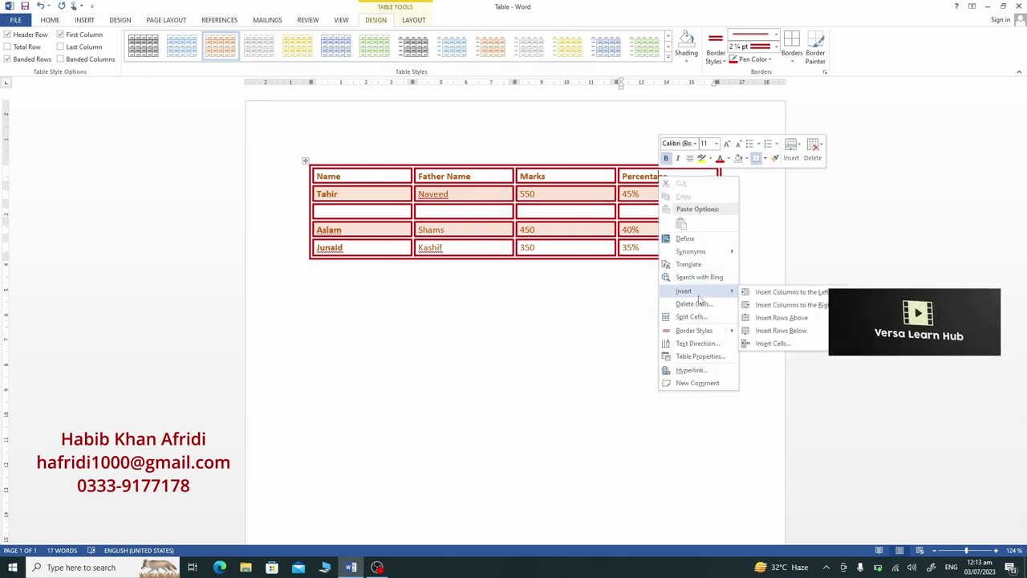
left_click(789, 343)
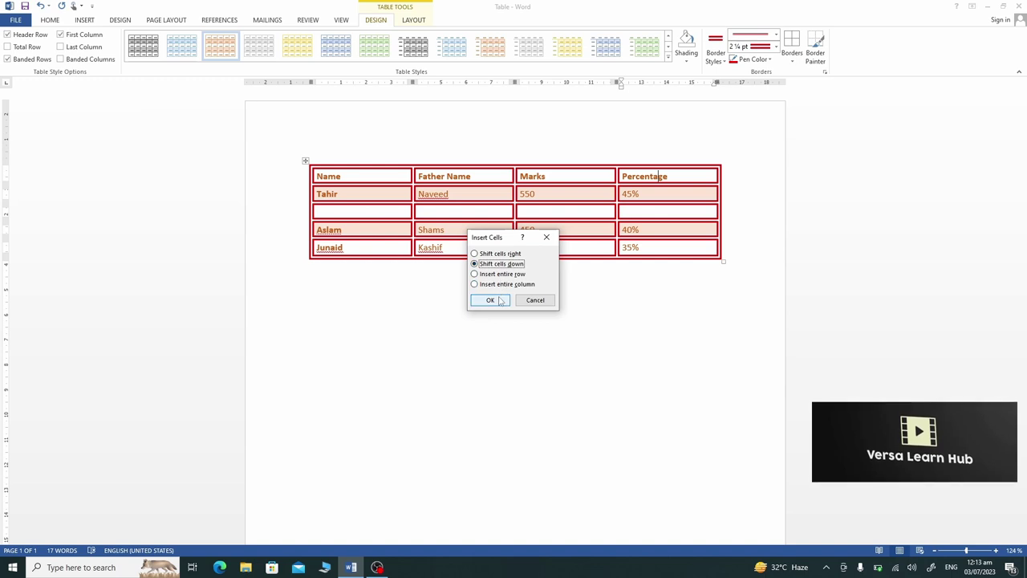
left_click(501, 301)
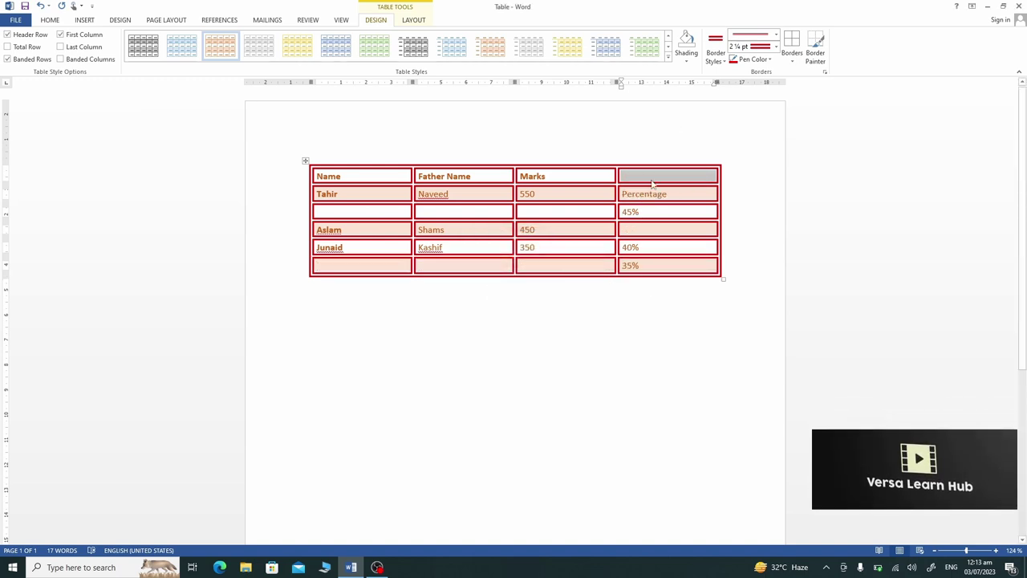
left_click(652, 183)
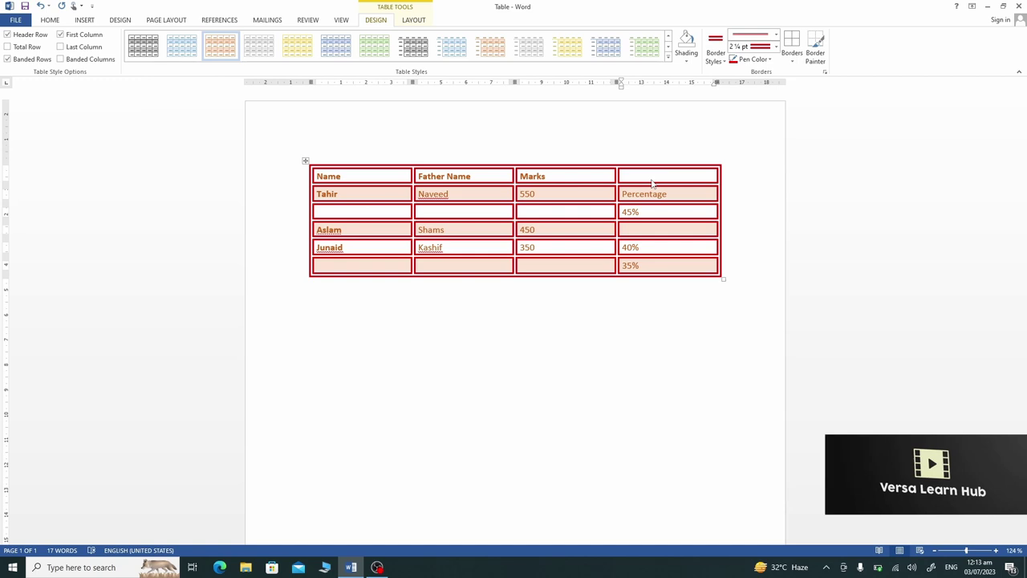
key("ctrl+z")
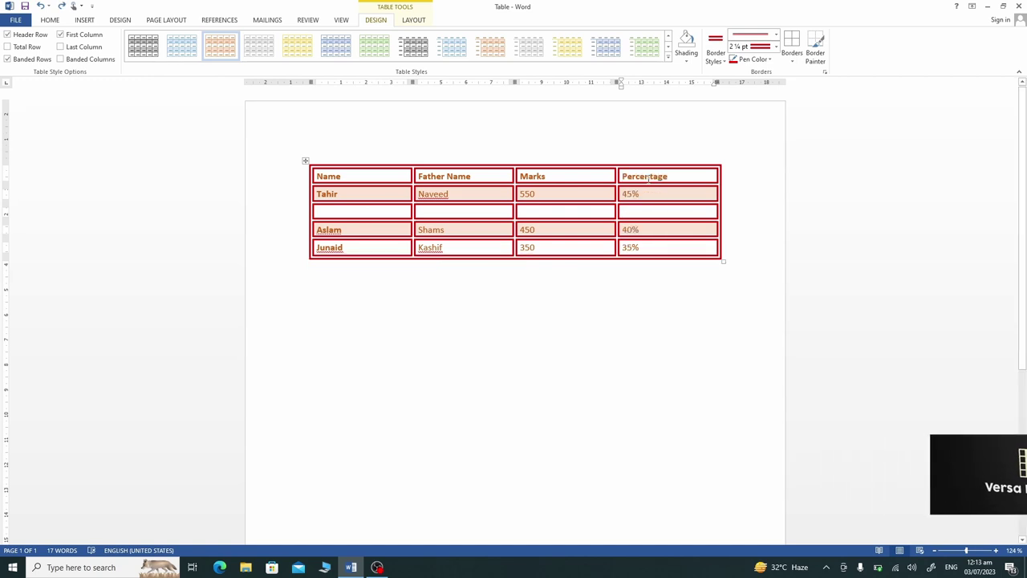
right_click(649, 178)
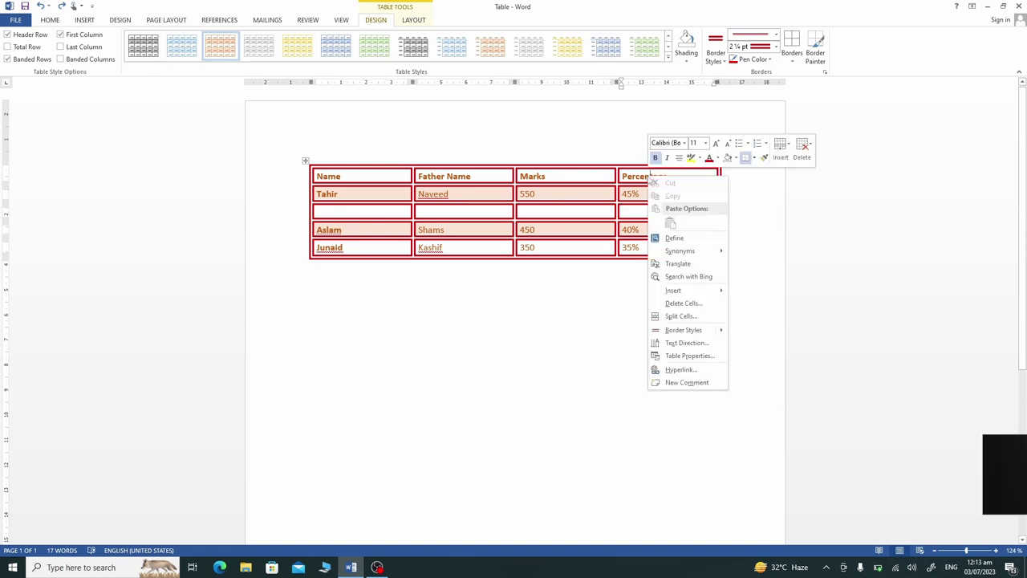
mouse_move(679, 292)
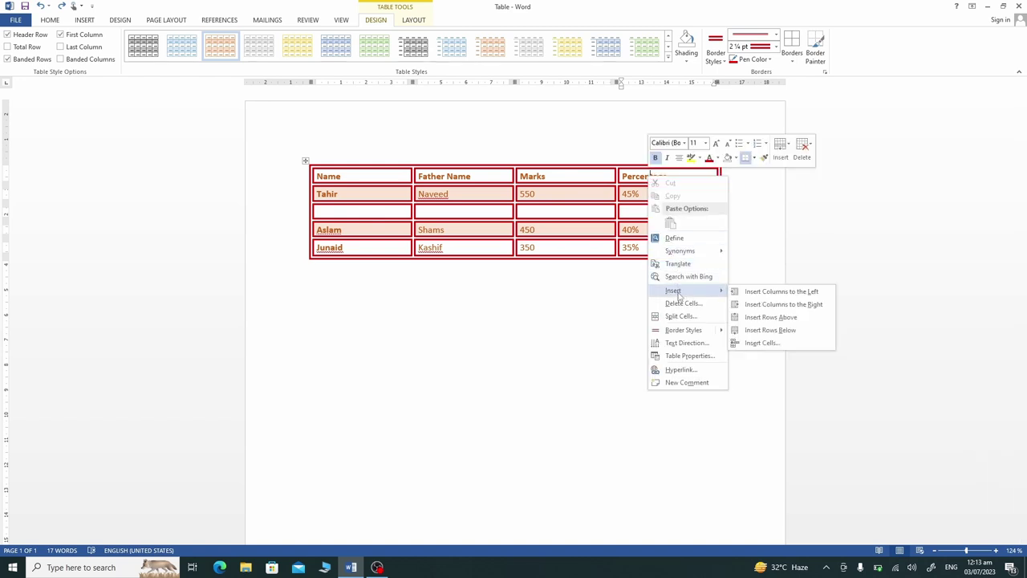
left_click(773, 345)
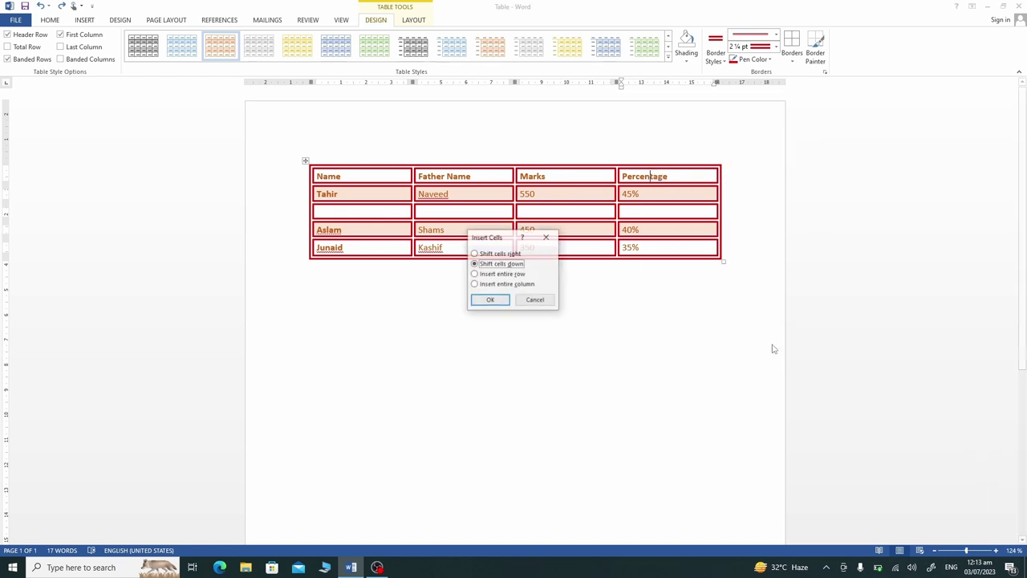
left_click(513, 255)
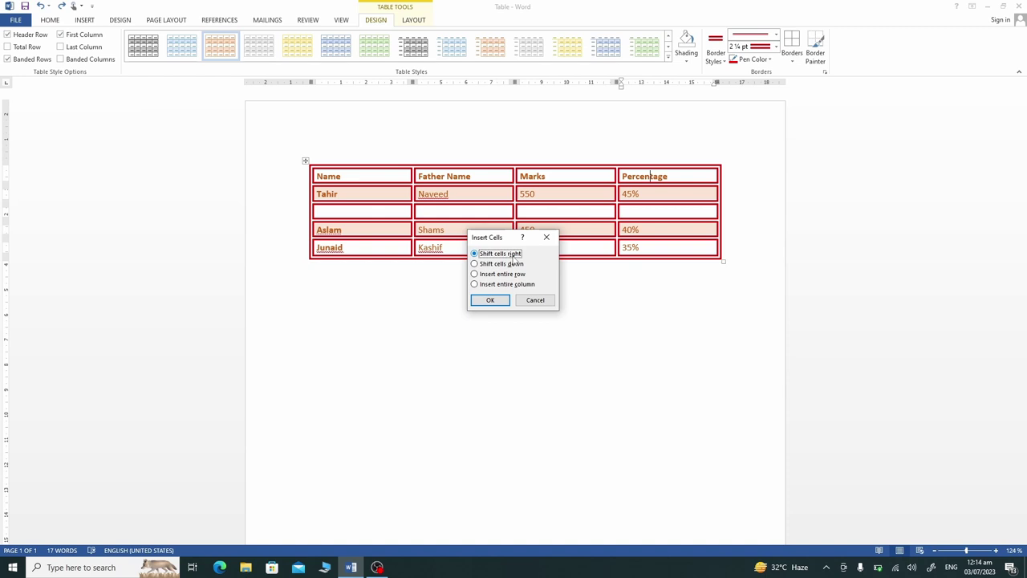
left_click(489, 301)
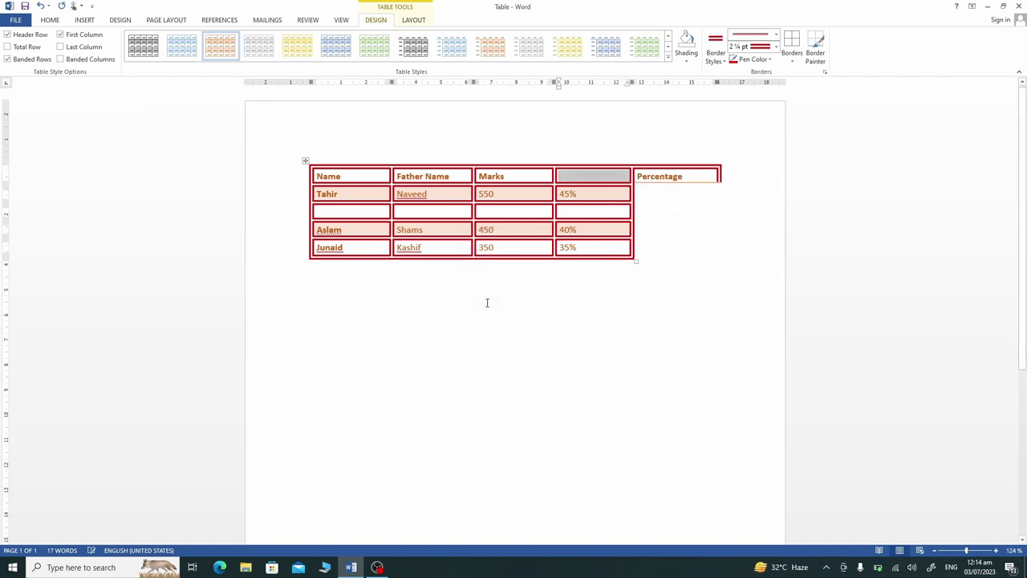
left_click(584, 182)
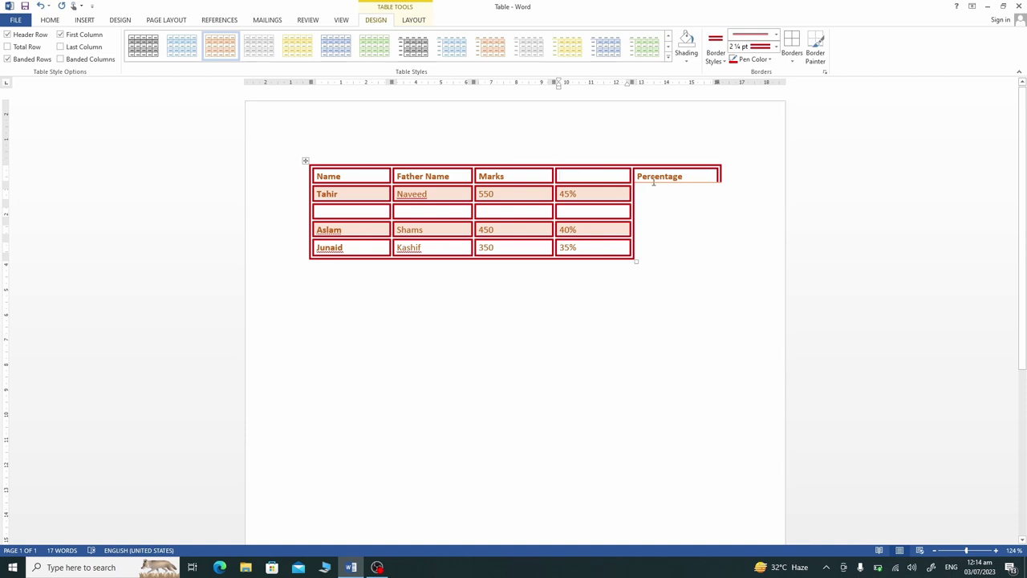
key("ctrl+z")
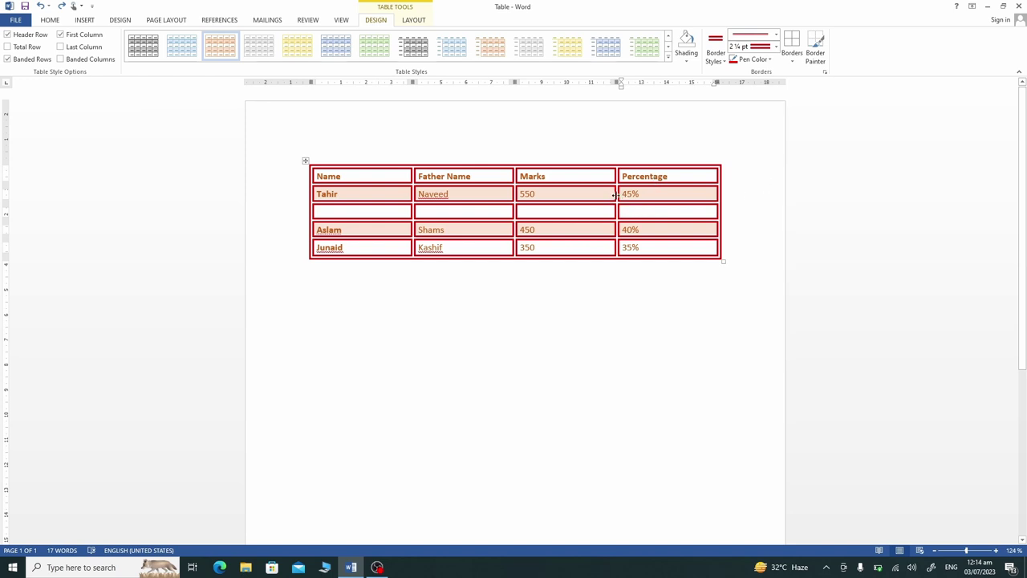
- Narrow the Marks and Name columns so Percentage and Father Name become wider
left_click_drag(615, 194, 581, 194)
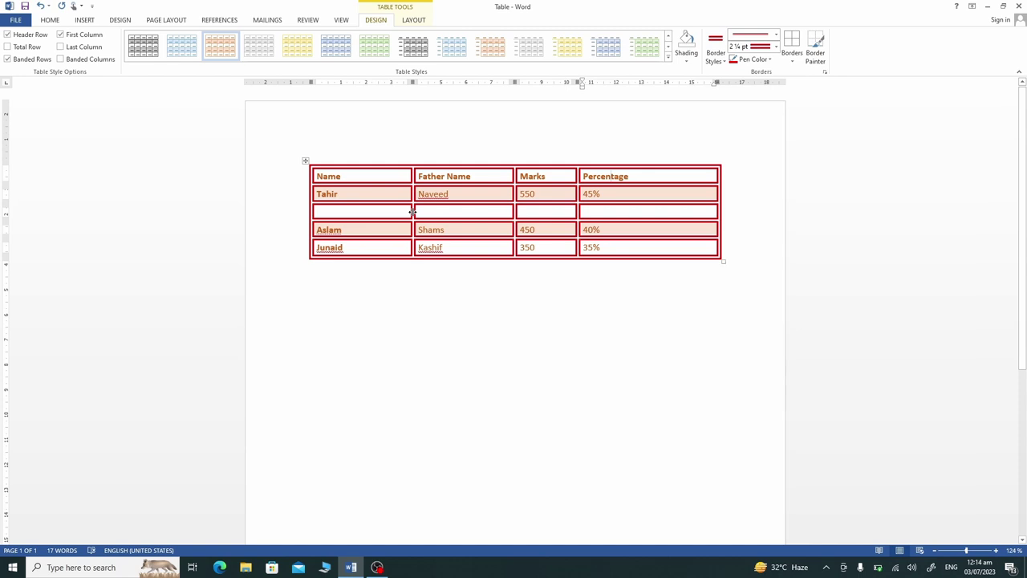
left_click_drag(412, 211, 387, 210)
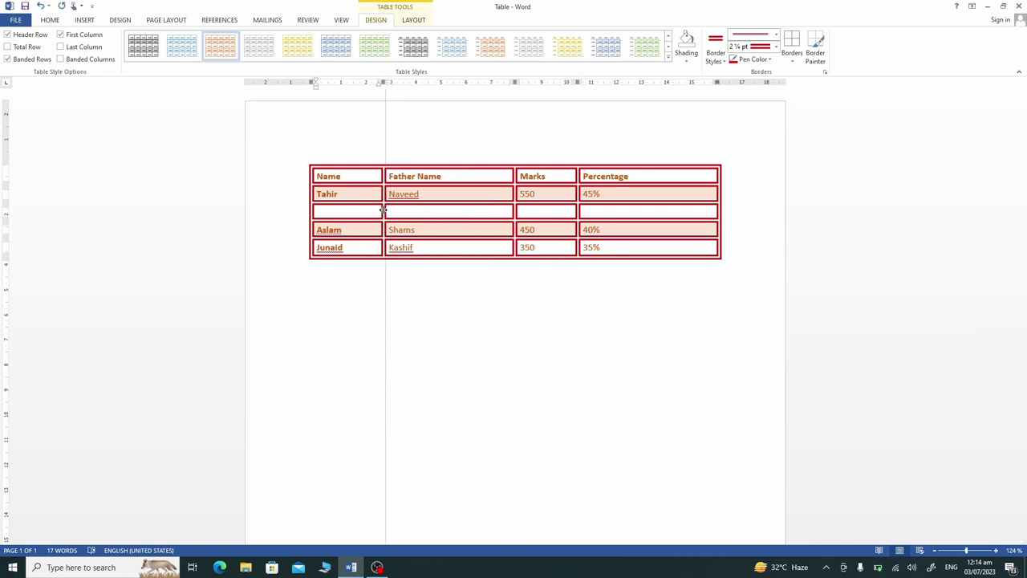
left_click_drag(386, 210, 383, 210)
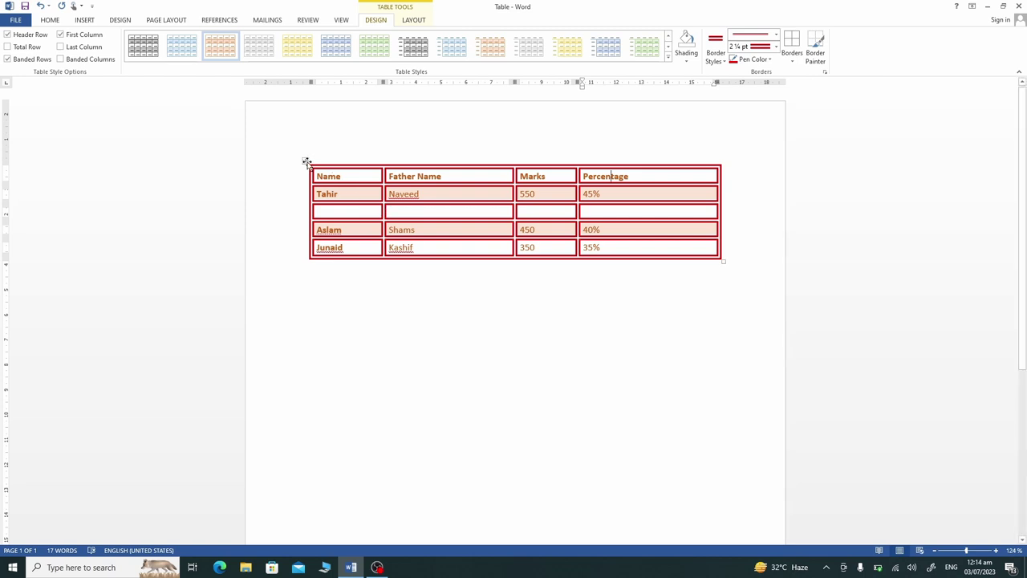
left_click(306, 162)
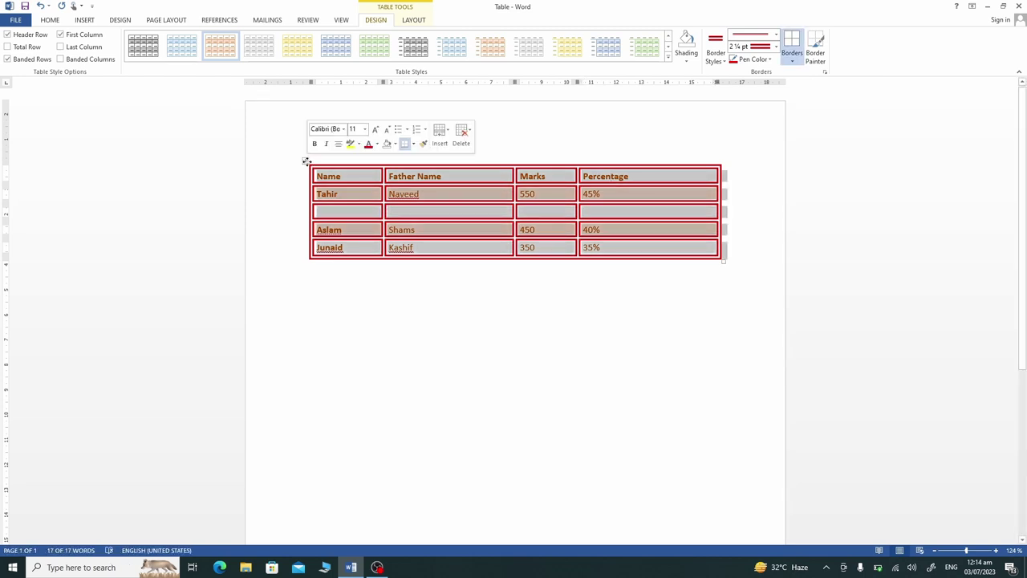
- Distribute the four marks-table columns evenly so each has equal width
right_click(306, 162)
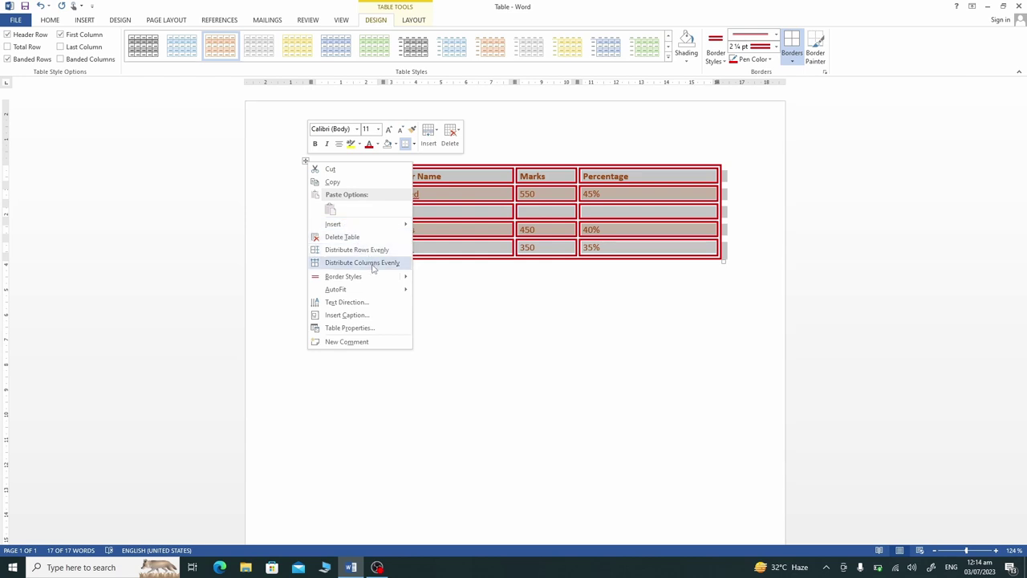
left_click(372, 265)
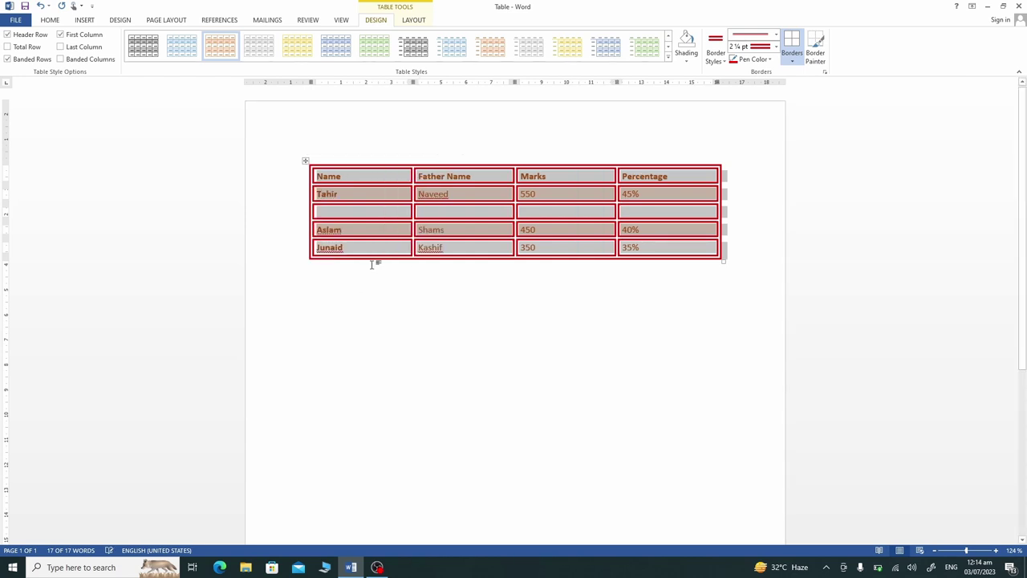
left_click(474, 248)
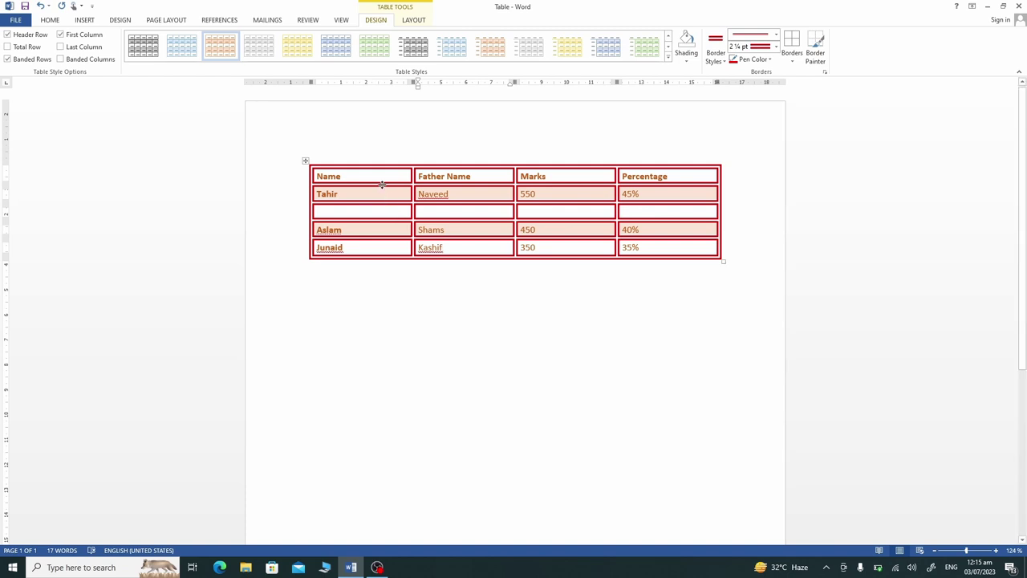
- Drag the header row and the 550 and 450 mark rows taller
left_click(382, 185)
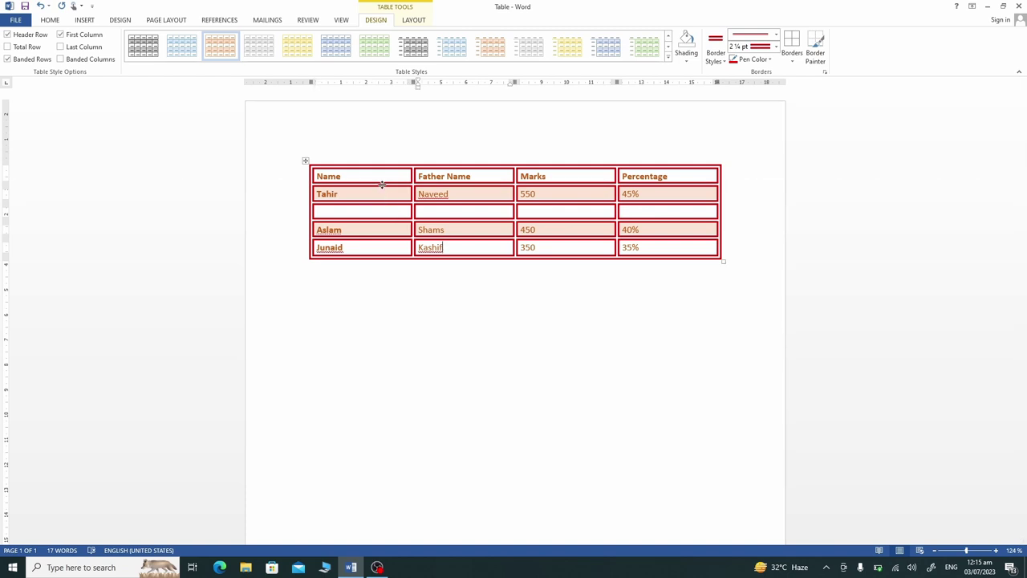
left_click_drag(382, 184, 382, 185)
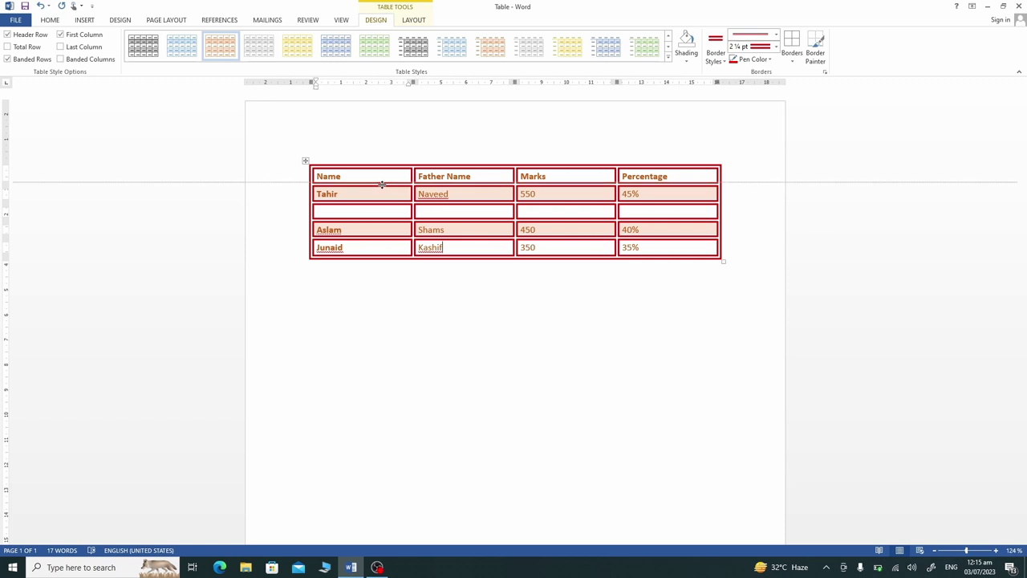
left_click_drag(382, 185, 381, 204)
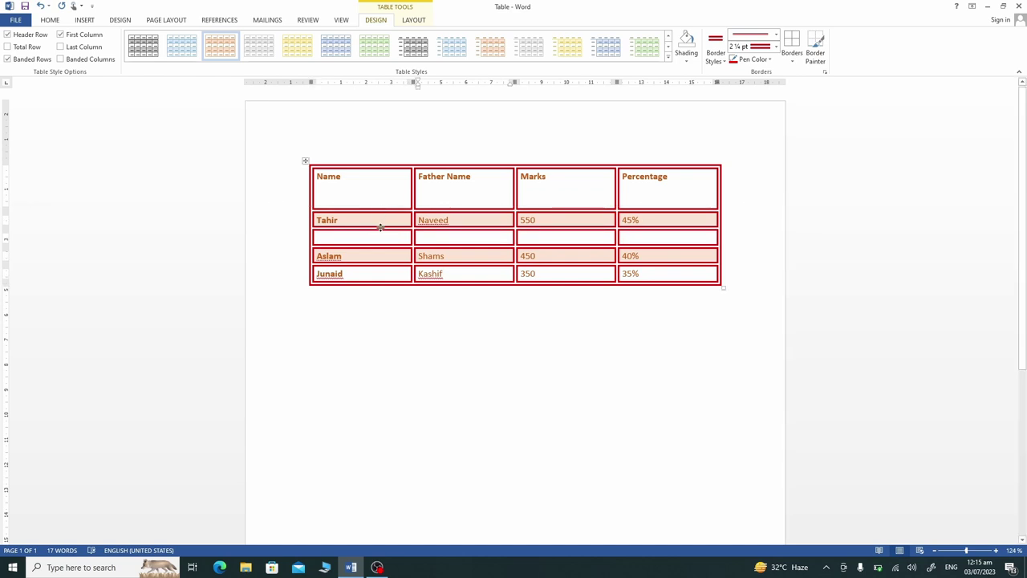
left_click_drag(378, 227, 383, 313)
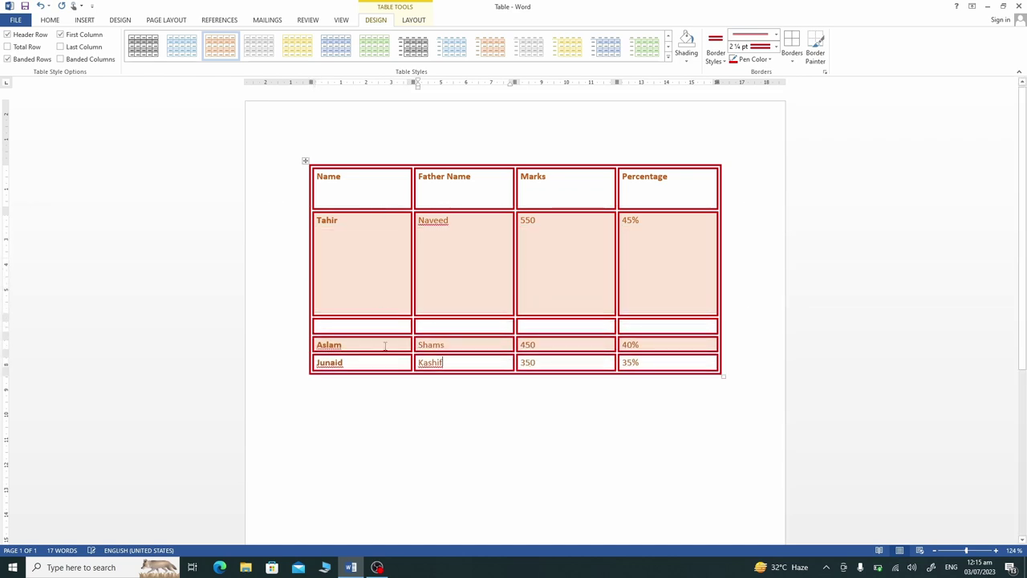
left_click_drag(385, 354, 386, 367)
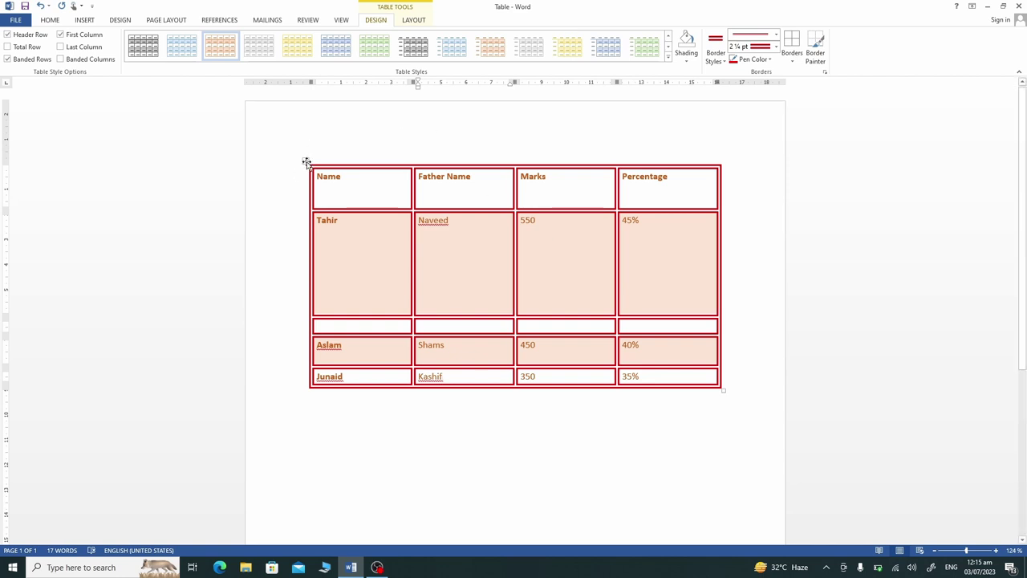
- Distribute the table rows evenly so all rows share the same height
left_click(306, 163)
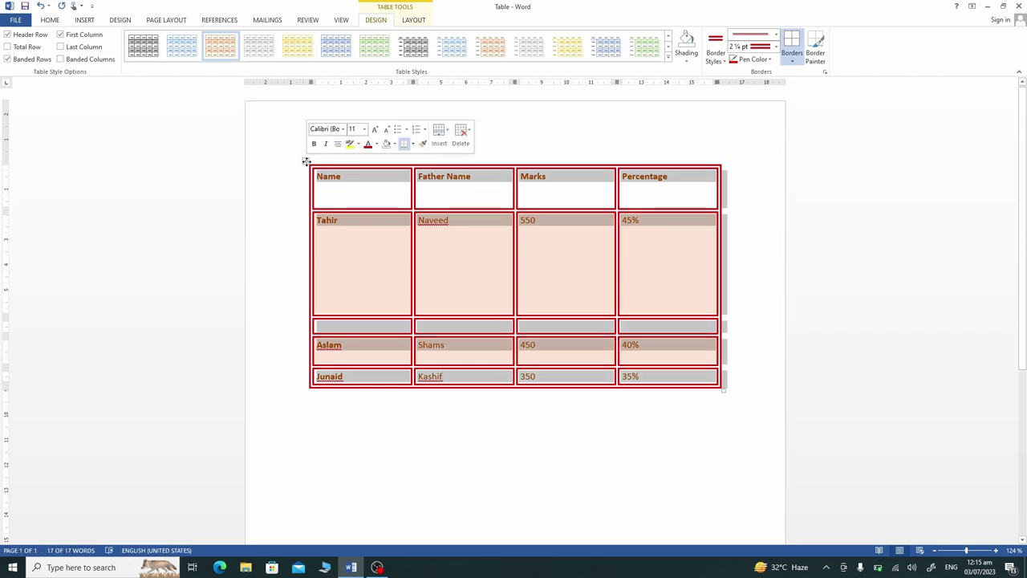
right_click(307, 162)
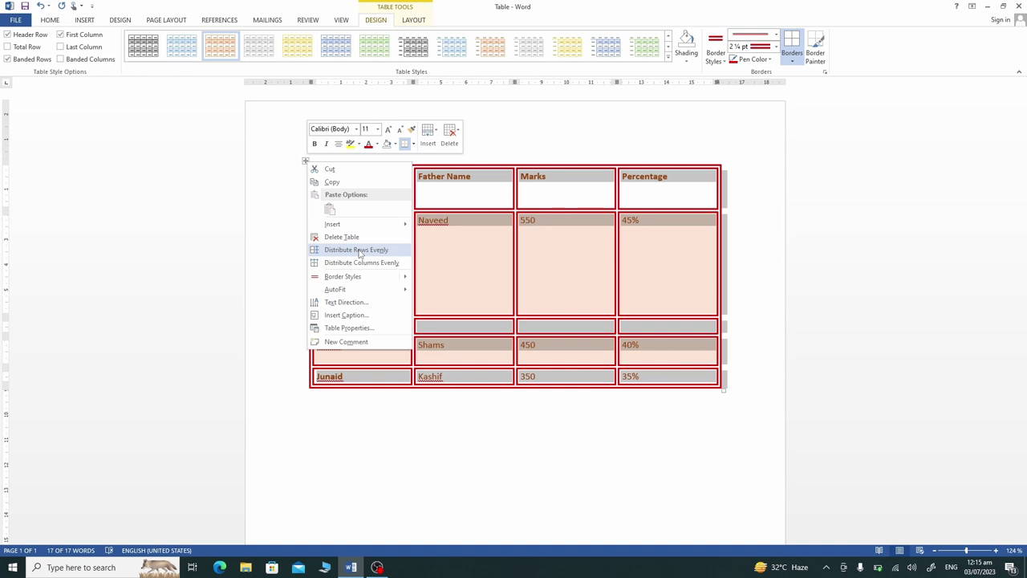
left_click(359, 250)
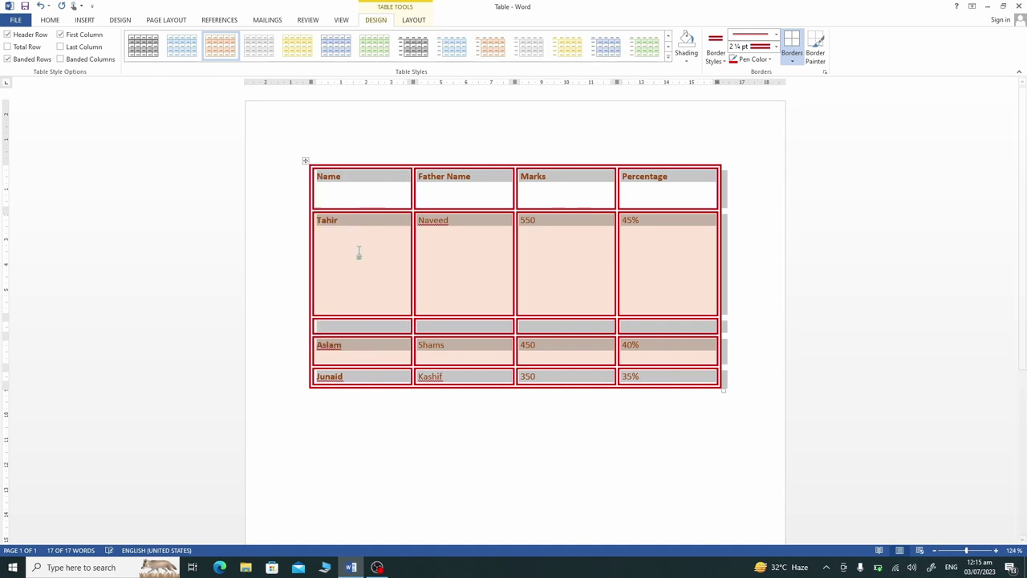
left_click(452, 235)
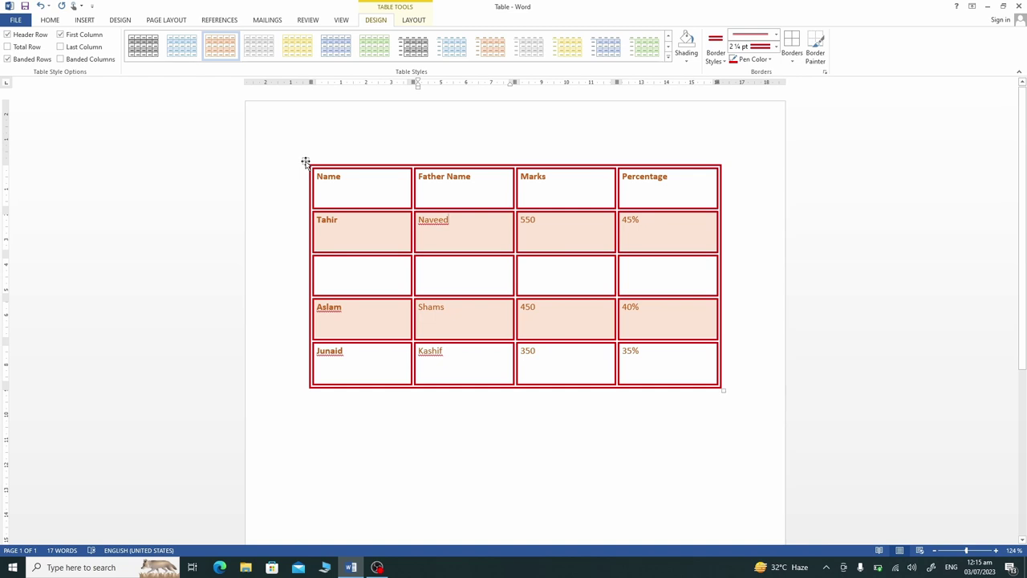
- Shorten the header row to fit its single line of headings
left_click(305, 162)
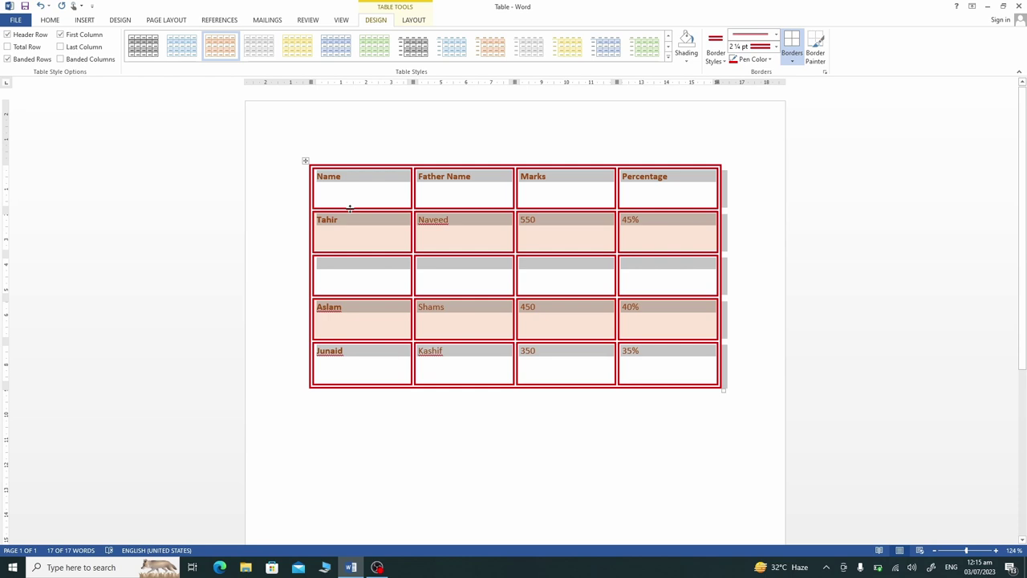
left_click_drag(350, 208, 350, 192)
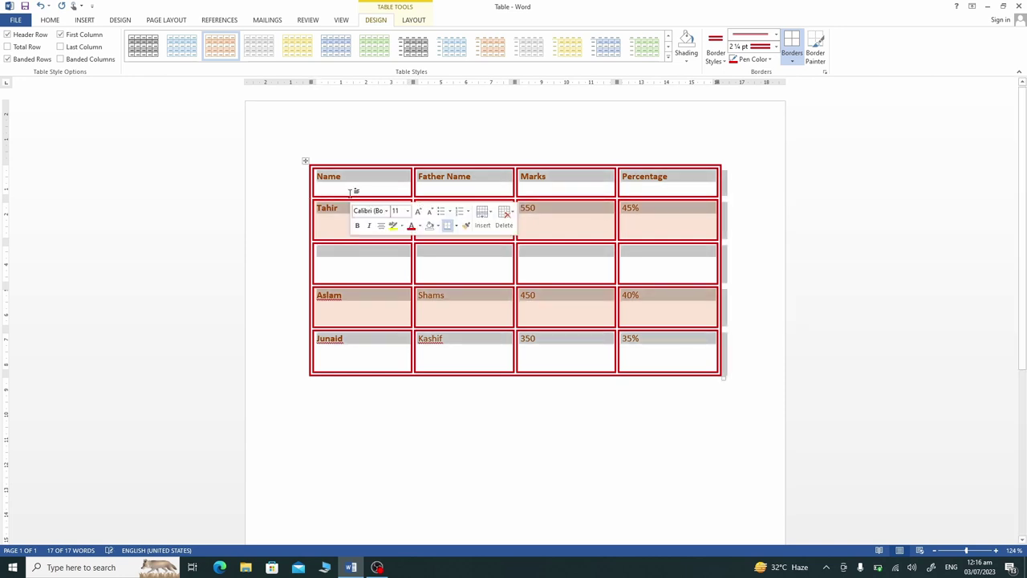
left_click(337, 228)
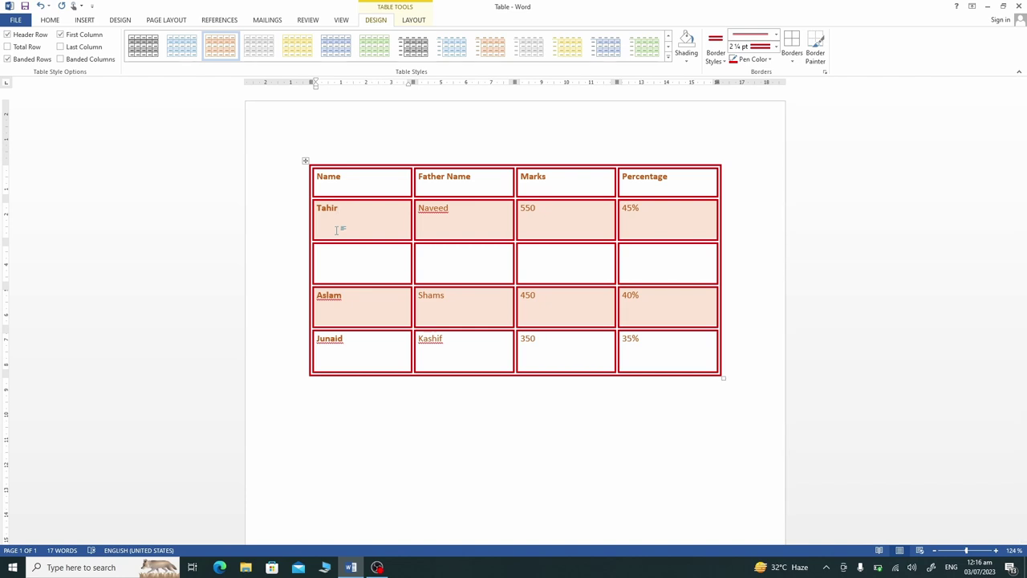
- Select the whole marks table and delete it, leaving a blank page
left_click(306, 161)
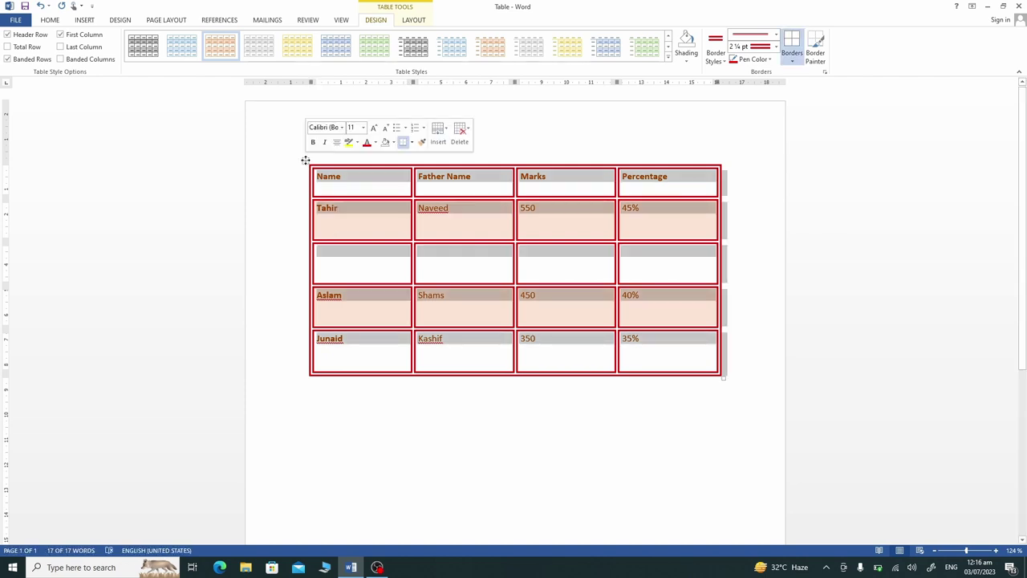
right_click(306, 161)
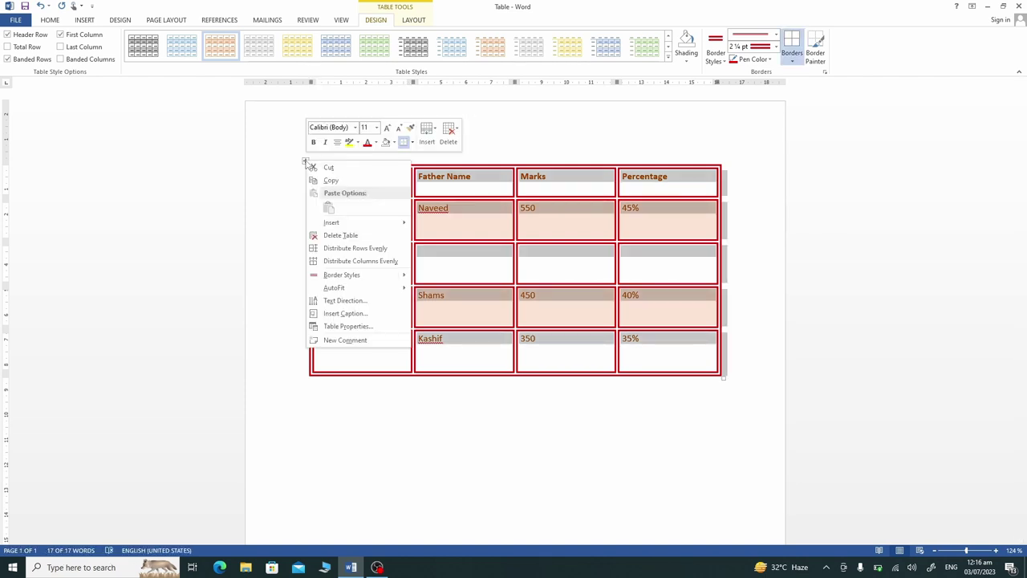
left_click(353, 238)
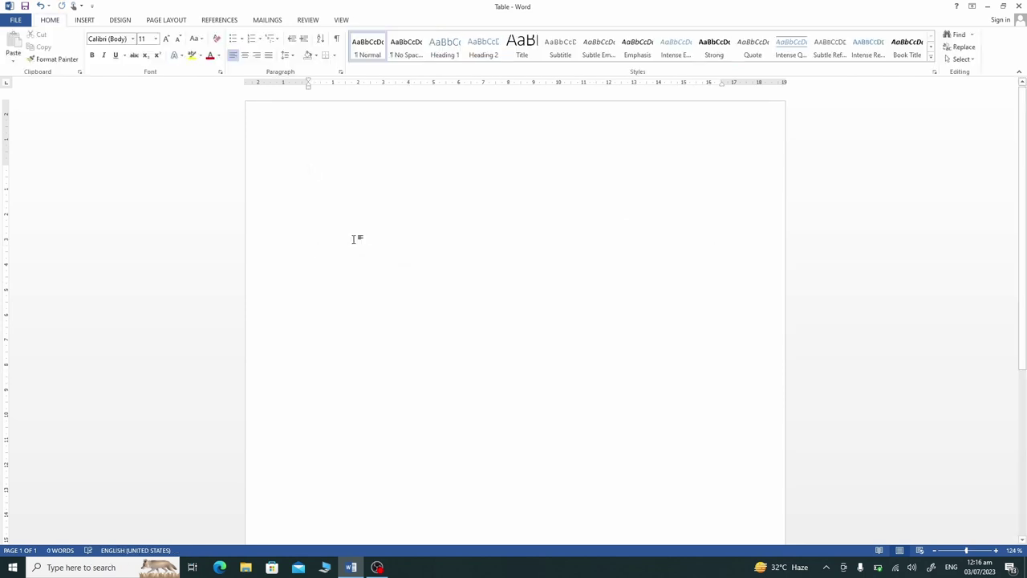